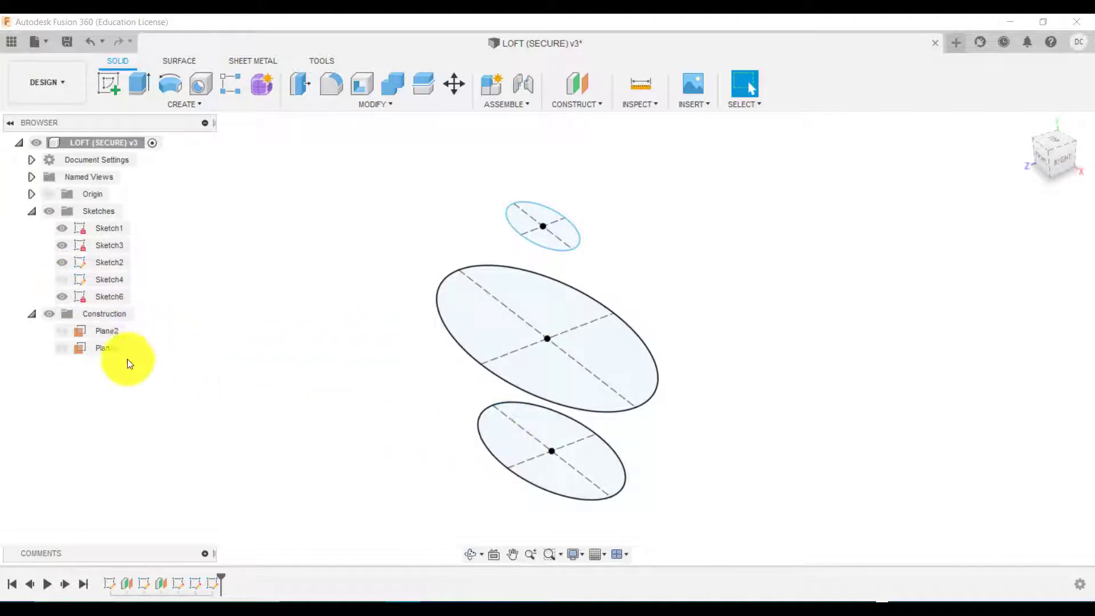
Step: Briefly show construction planes Plane1 and Plane2 and the origin planes, then hide them again
left_click(65, 333)
left_click(63, 334)
left_click(62, 347)
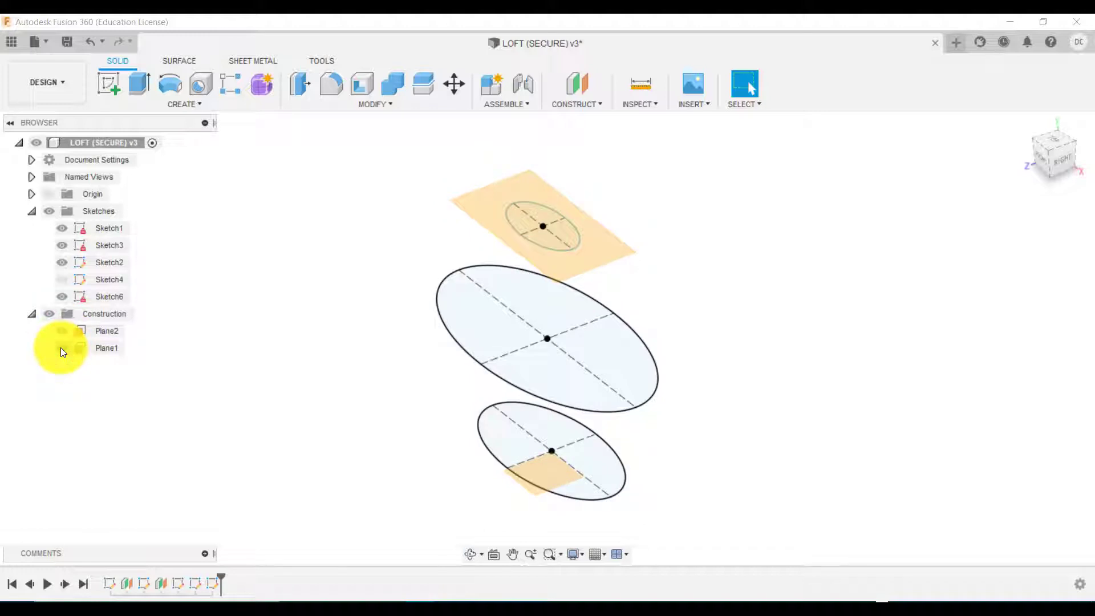
left_click(48, 194)
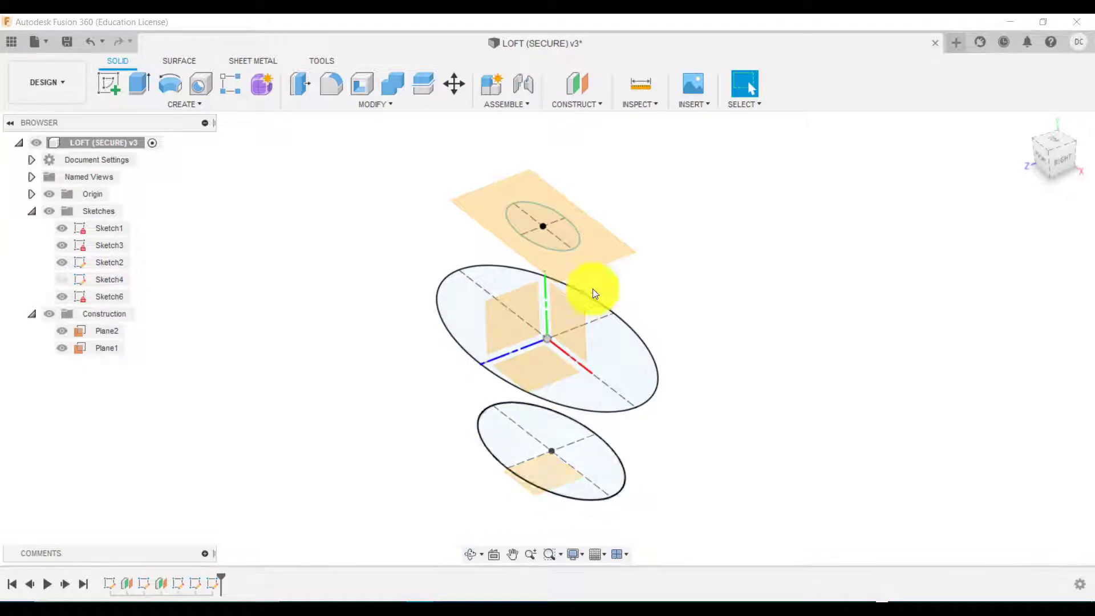
left_click(50, 195)
left_click(61, 332)
left_click(62, 349)
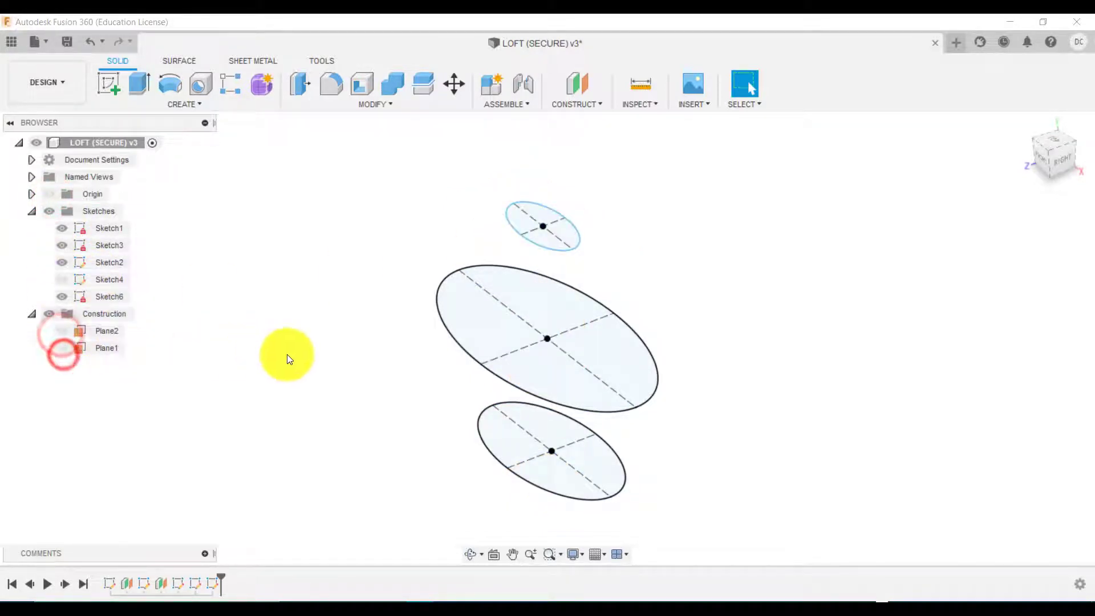
left_click(478, 423)
key("Escape")
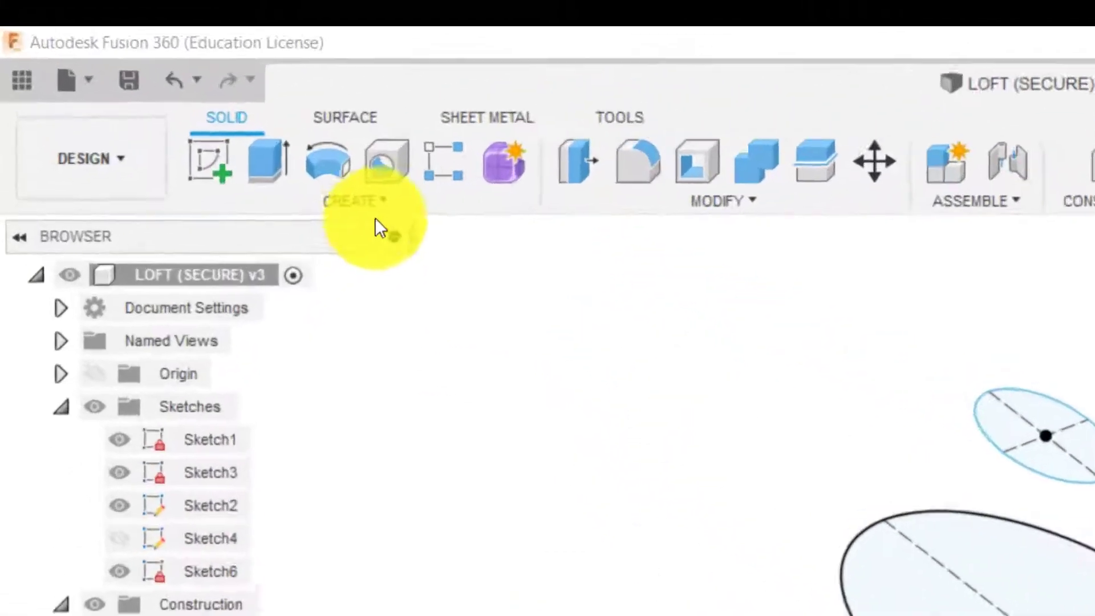
Step: Preview a loft through the bottom, middle and top ellipses, viewed from the front
left_click(187, 105)
left_click(403, 523)
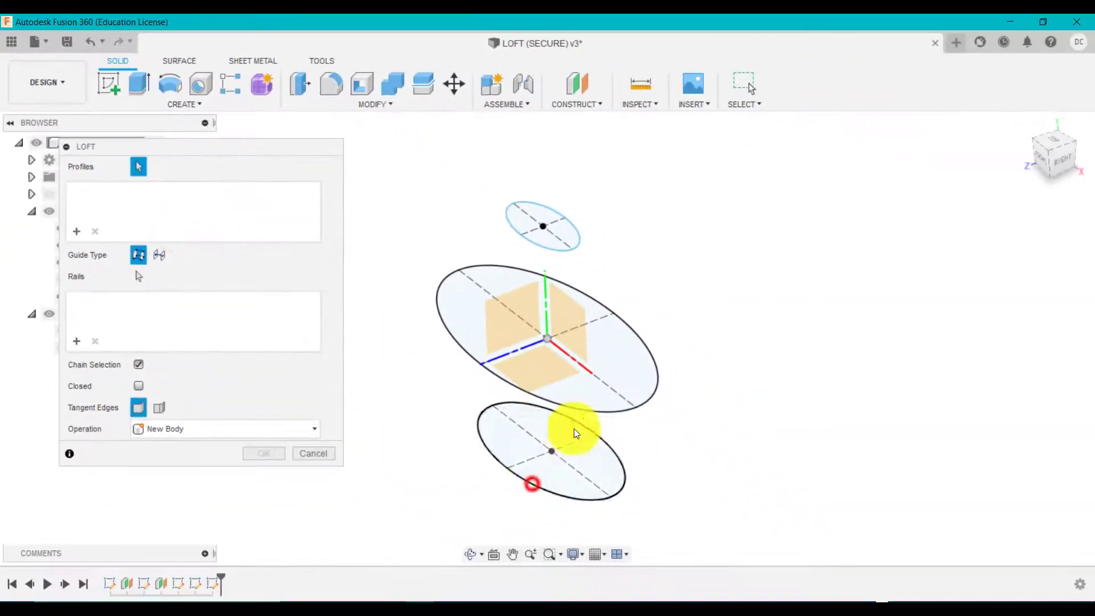
left_click(587, 409)
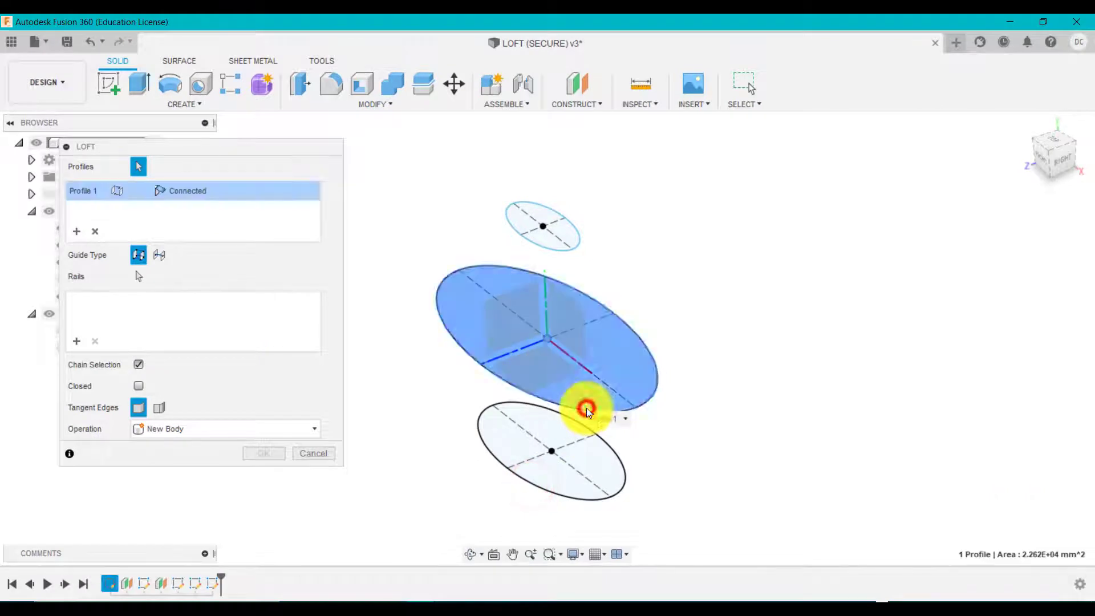
left_click(94, 231)
left_click(591, 502)
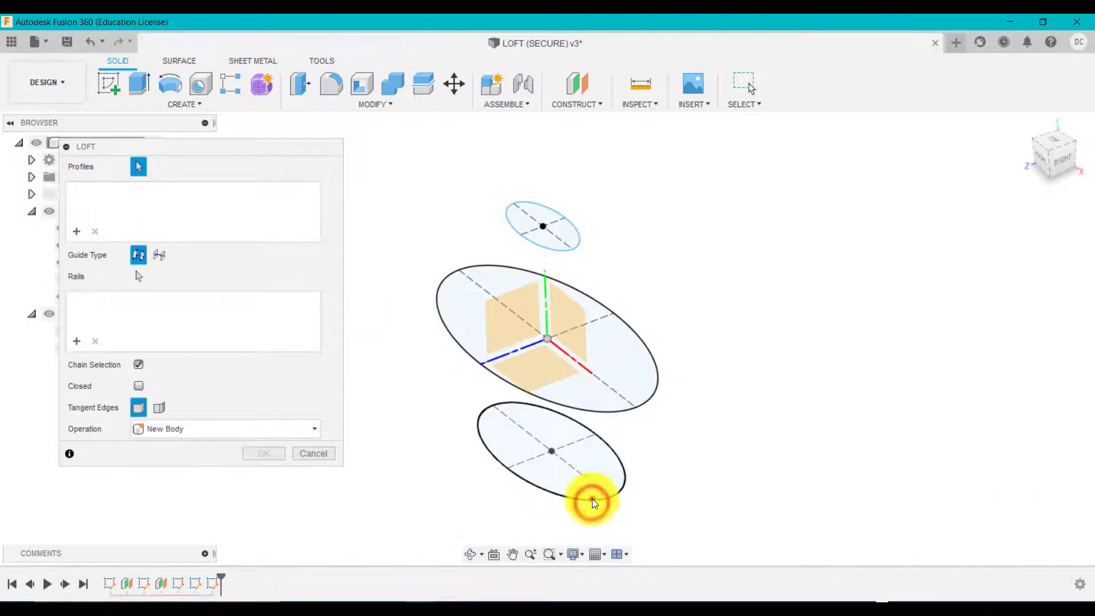
left_click(600, 412)
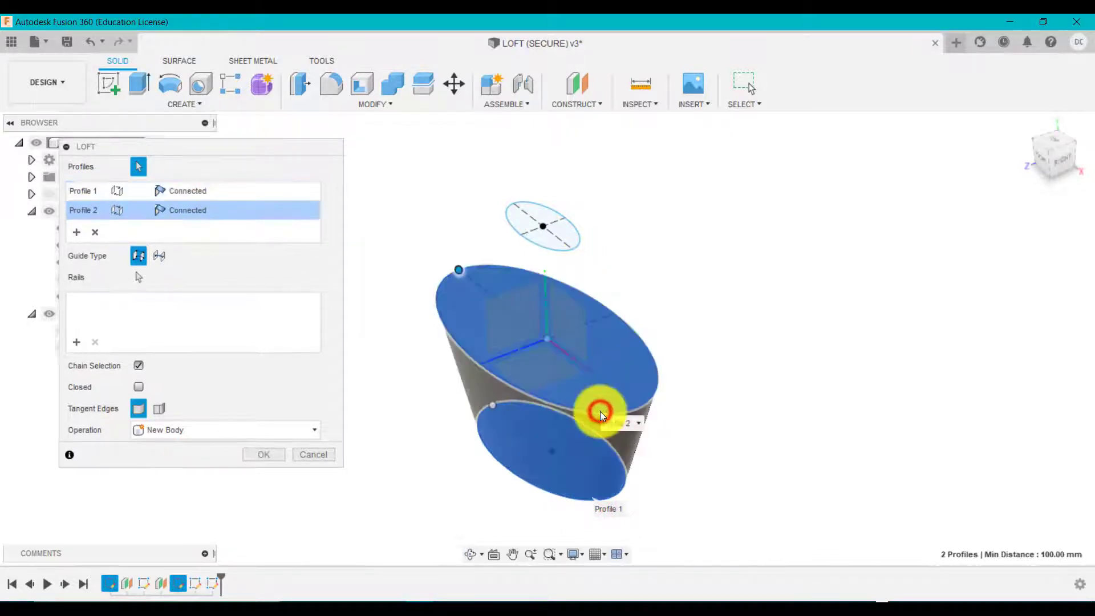
left_click(580, 241)
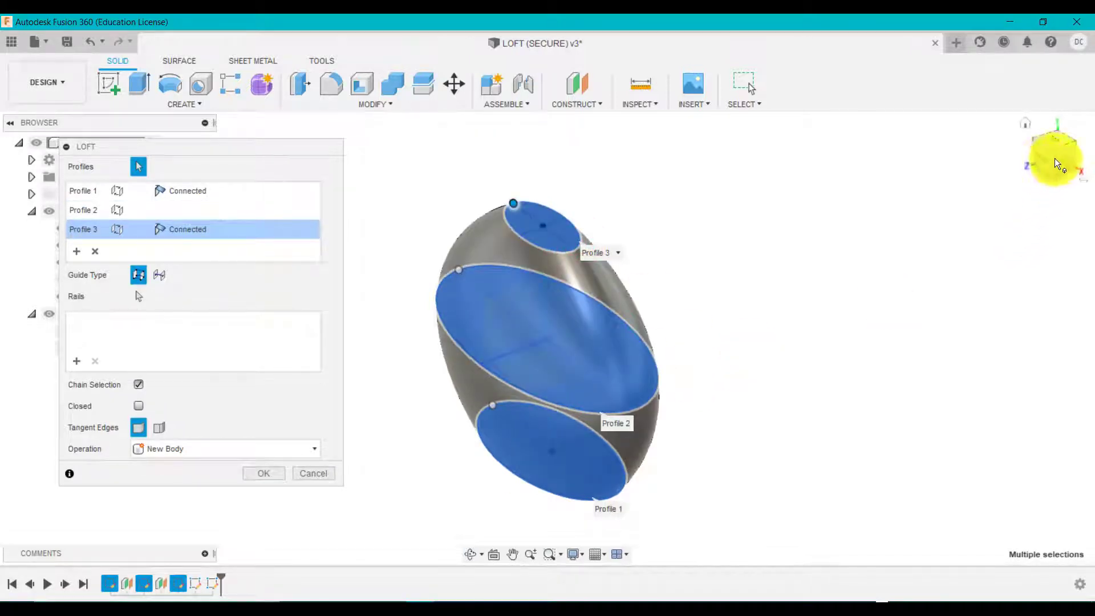
left_click(1039, 161)
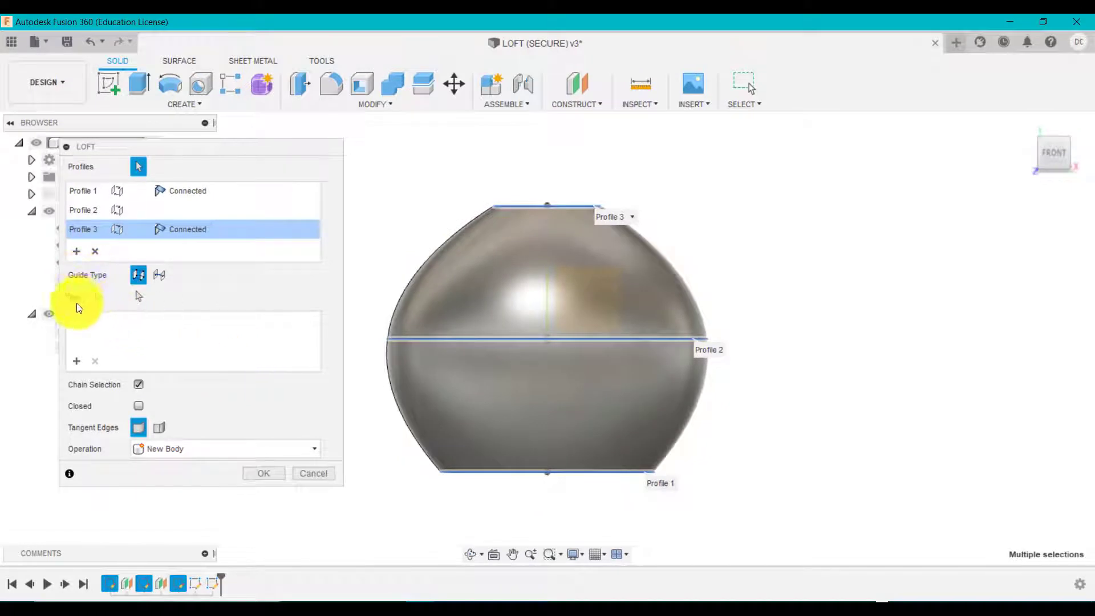
Step: Cancel the loft and show the Sketch4 rail curves between the ellipses
key("Escape")
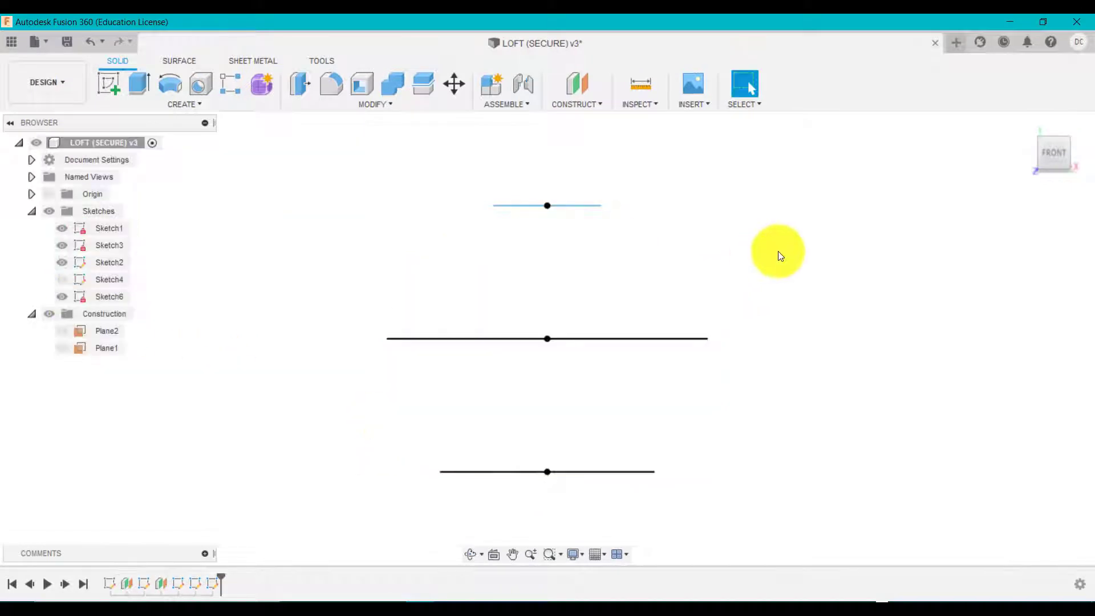
left_click(1026, 124)
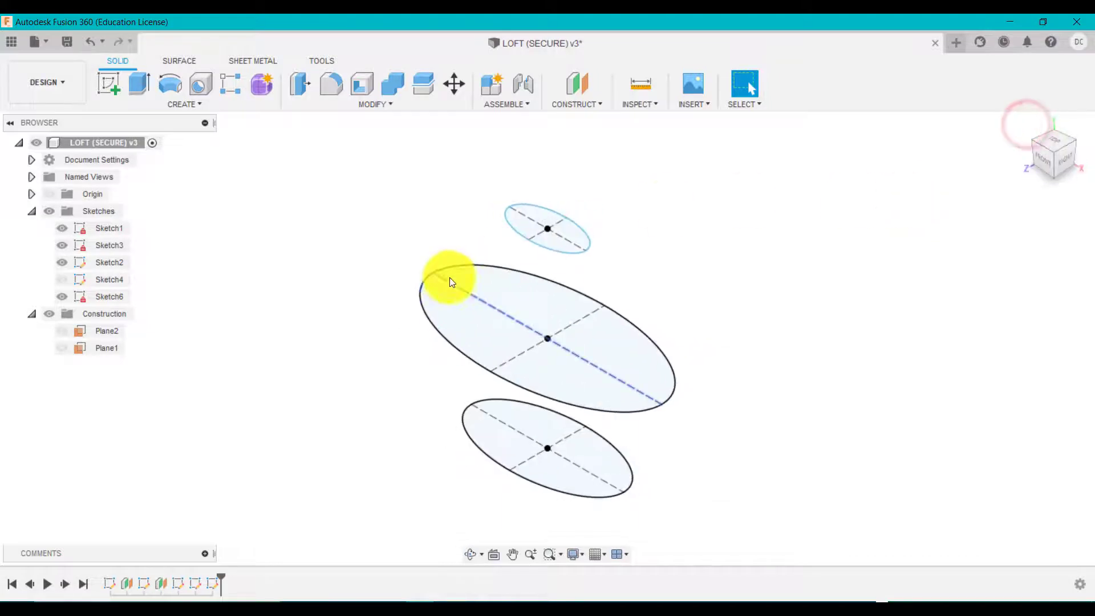
left_click(60, 280)
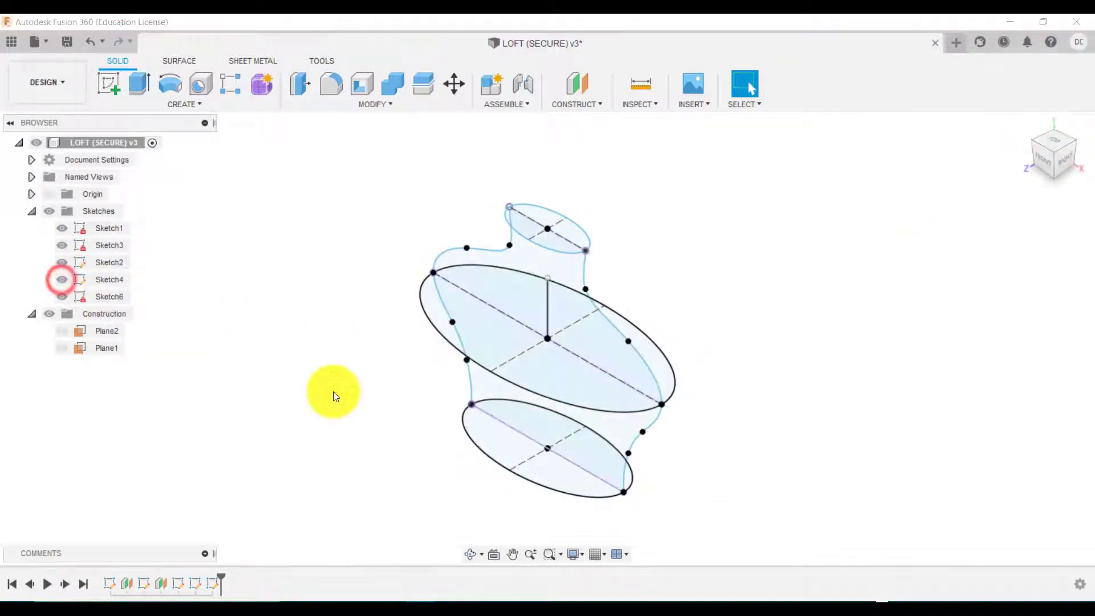
middle_click_drag(342, 372, 466, 393, "shift")
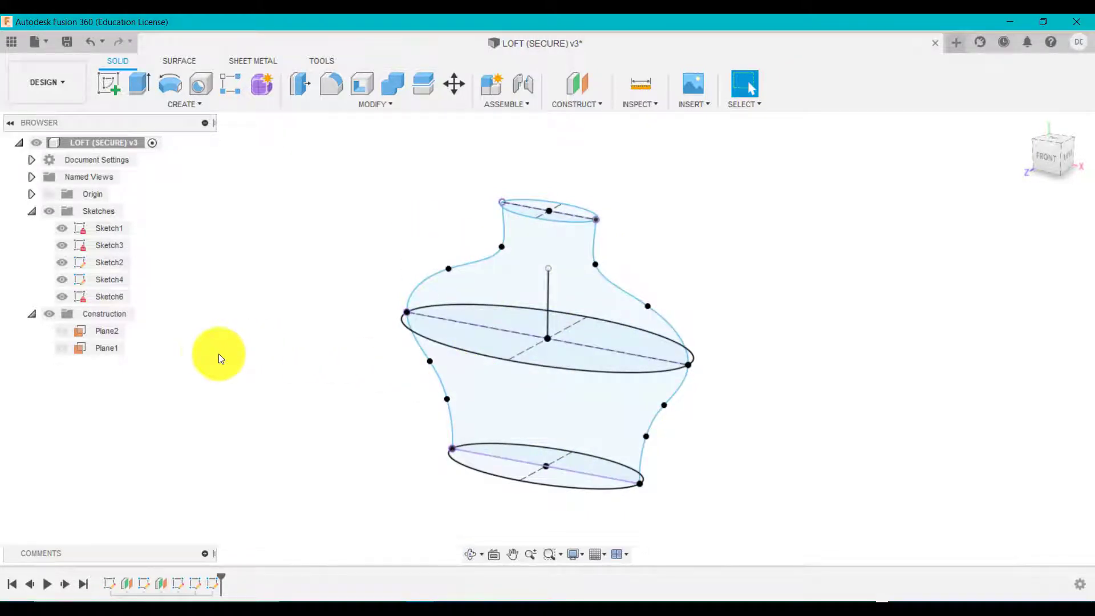
Step: Hide Sketch6 and Sketch4, then roll the timeline back before Sketch6
left_click(63, 296)
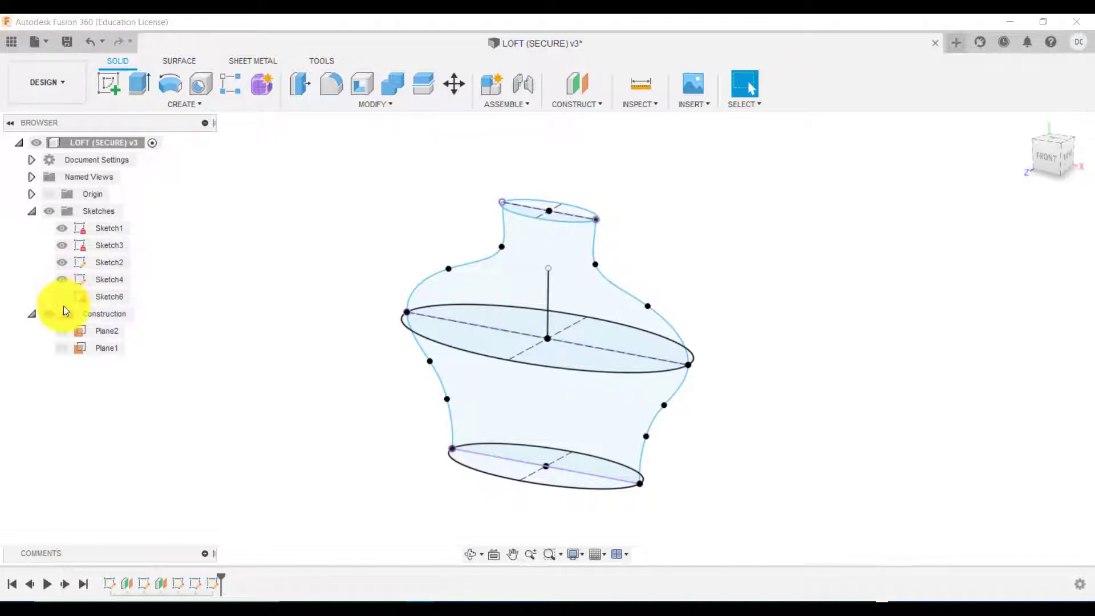
left_click(262, 252)
left_click(59, 279)
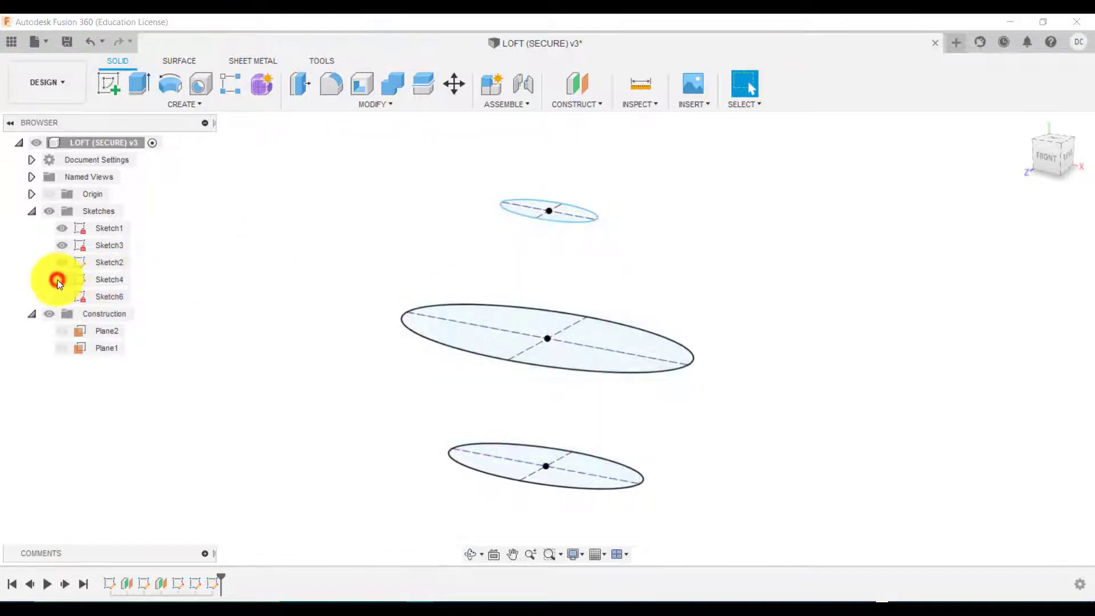
left_click(372, 278)
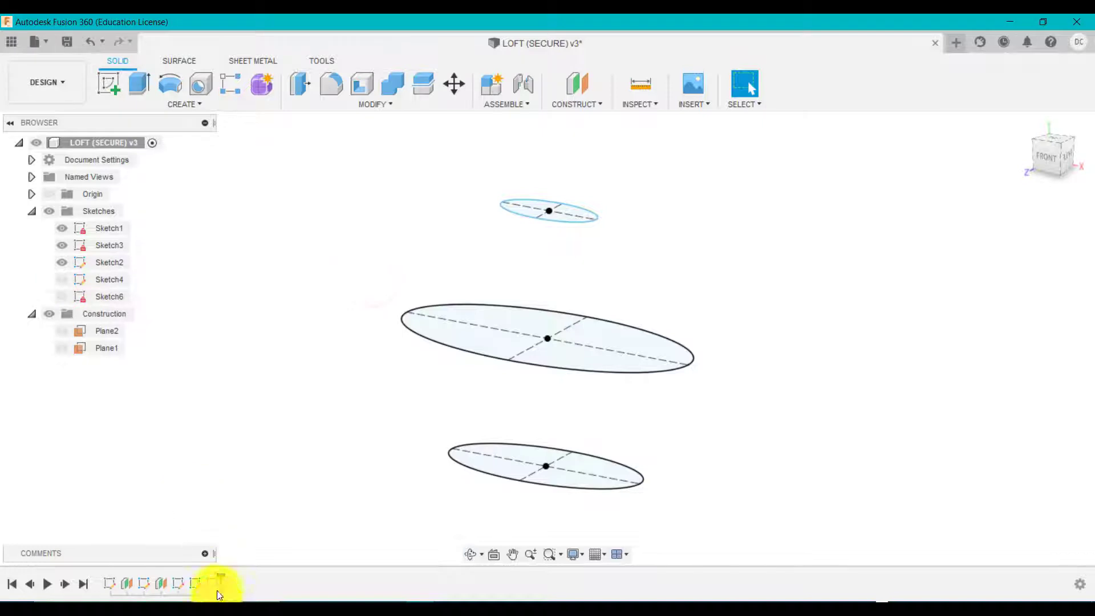
left_click_drag(218, 594, 204, 590)
Step: Start Sketch7 on the vertical front XY origin plane, briefly trying the Line and Spline tools
left_click(112, 87)
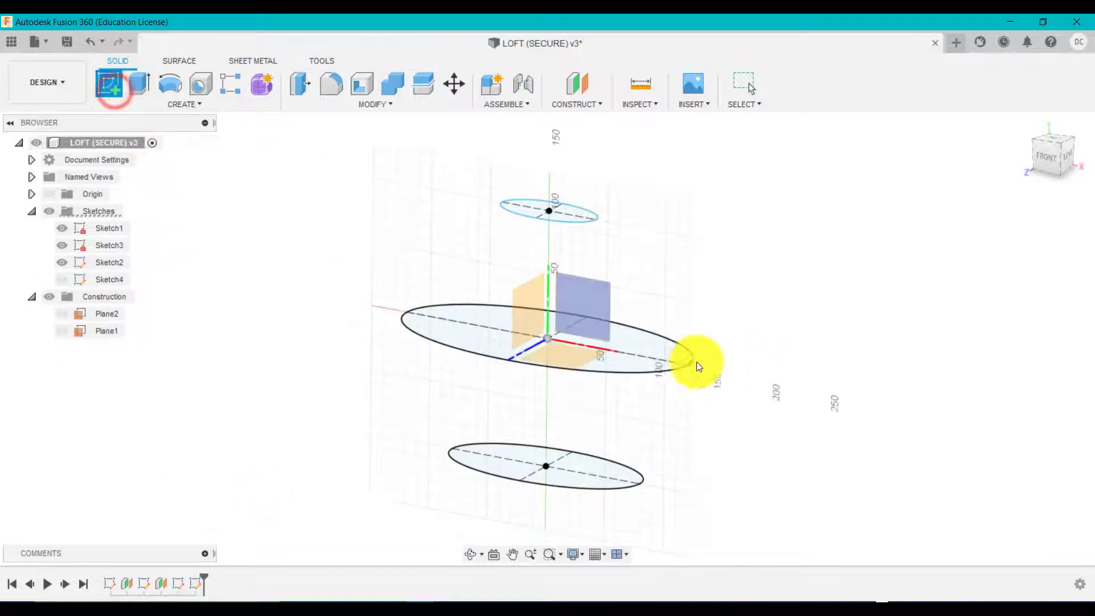
left_click(596, 300)
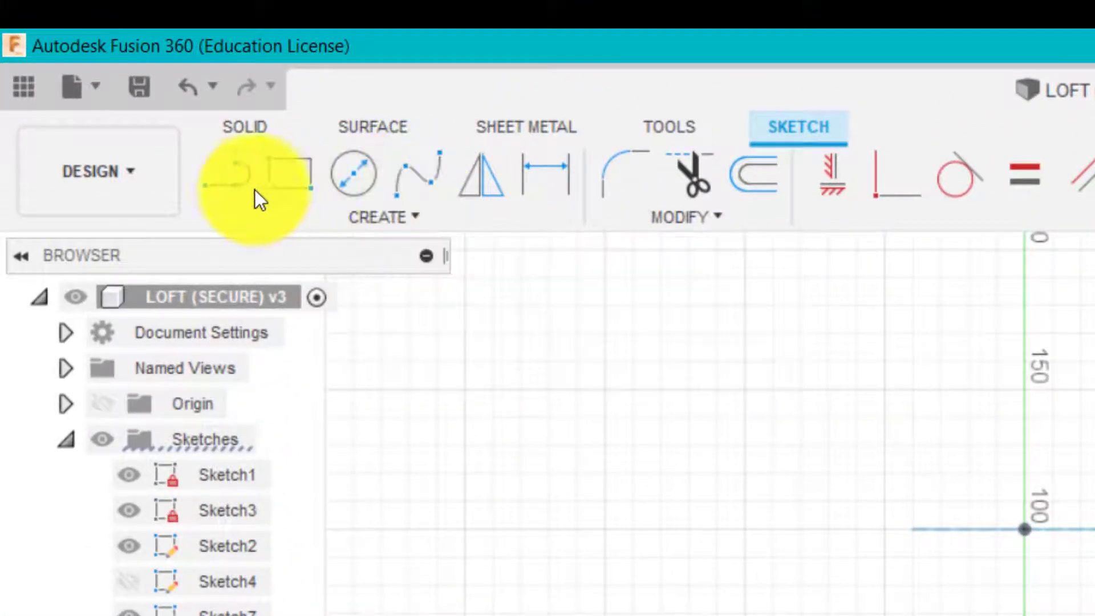
left_click(249, 188)
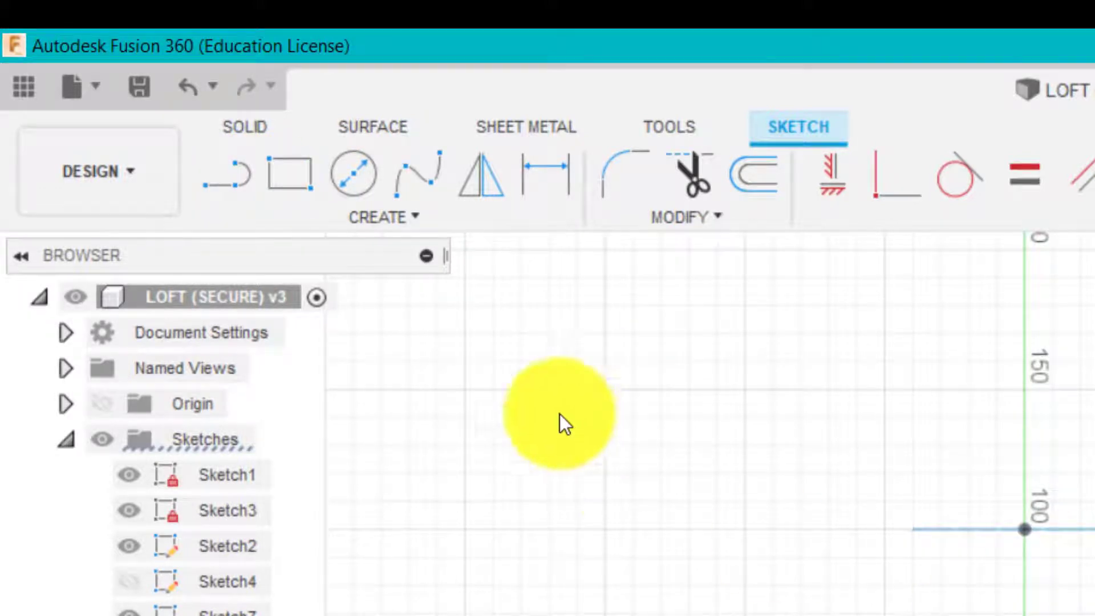
left_click(419, 181)
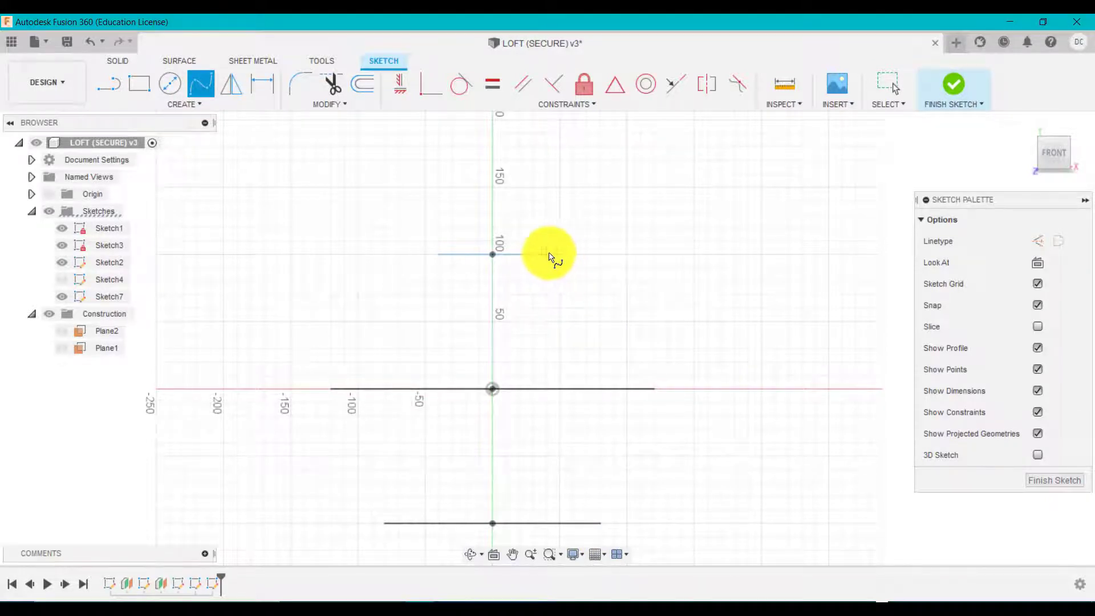
scroll(556, 256, "up", 5)
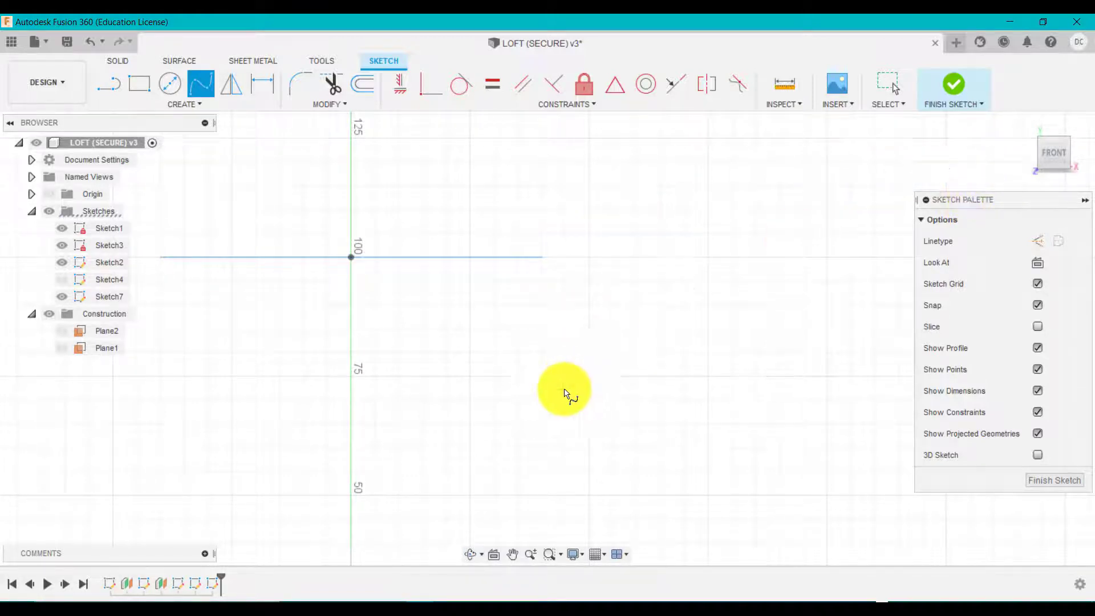
scroll(565, 394, "down", 8)
scroll(593, 450, "up", 4)
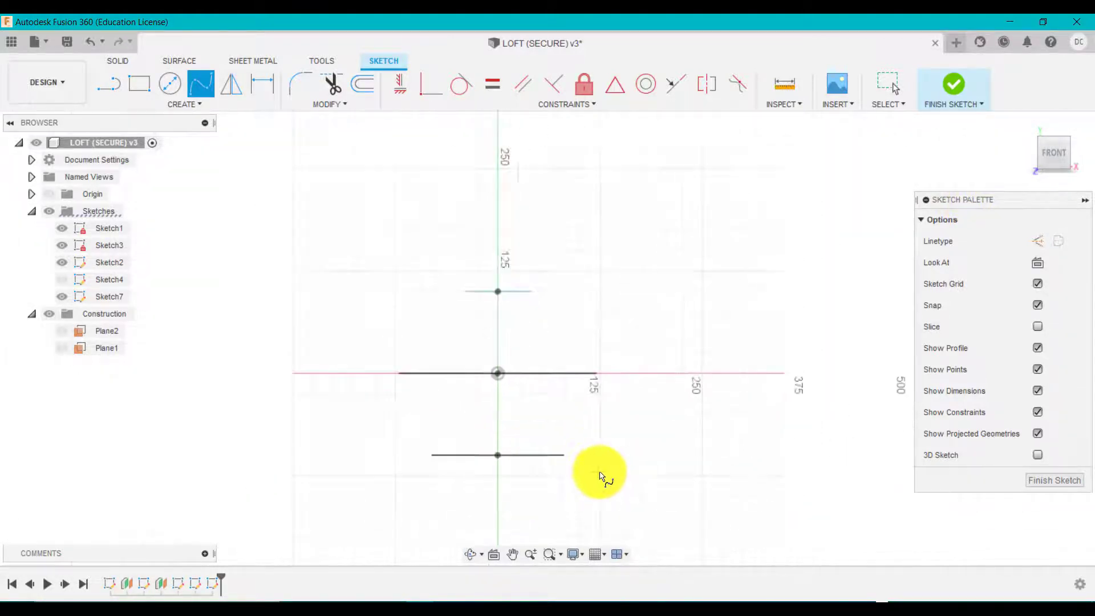
key("Escape")
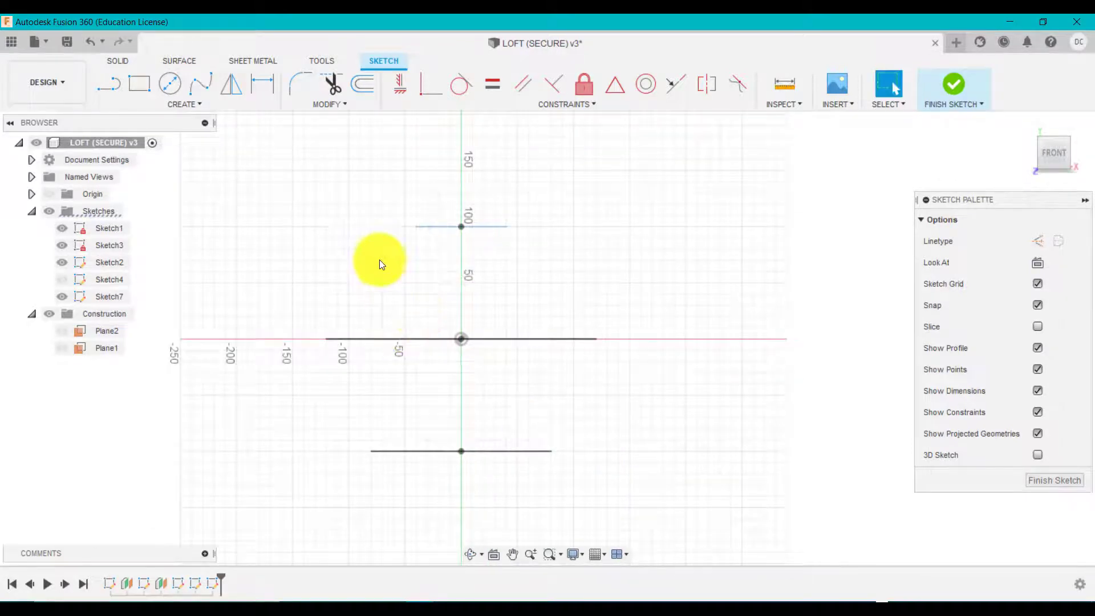
middle_click_drag(689, 287, 673, 318, "shift")
Step: Project the middle ellipse into the sketch
left_click(183, 111)
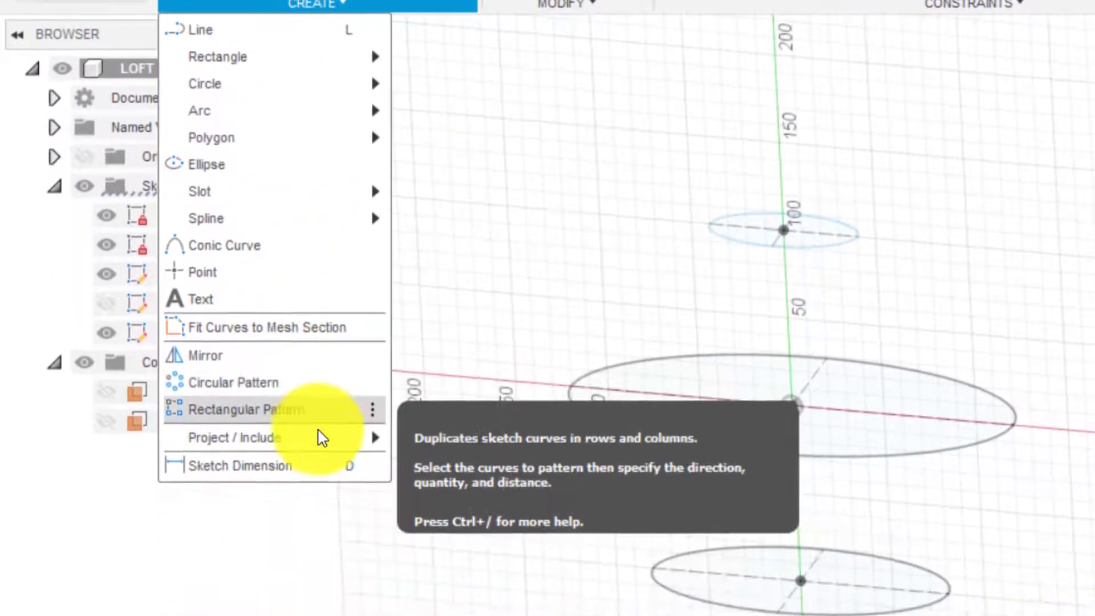
mouse_move(328, 581)
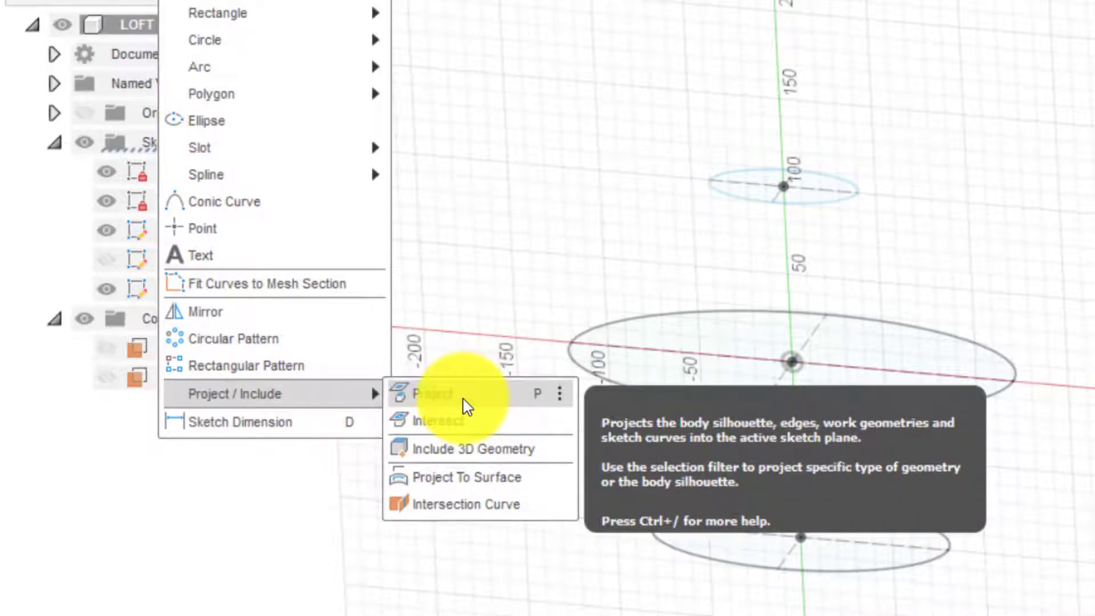
left_click(465, 400)
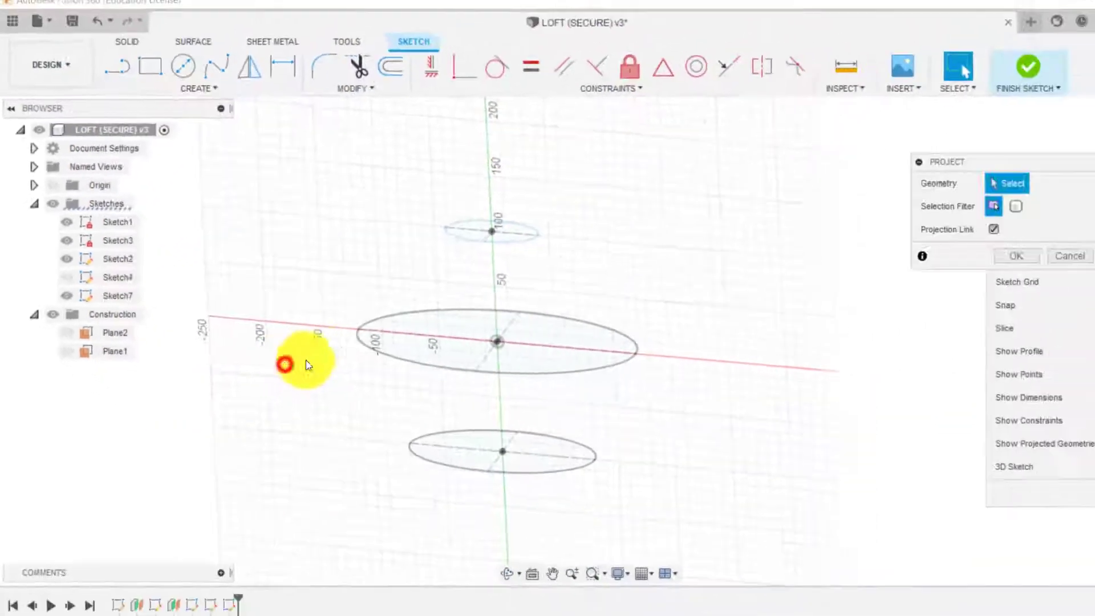
left_click(602, 371)
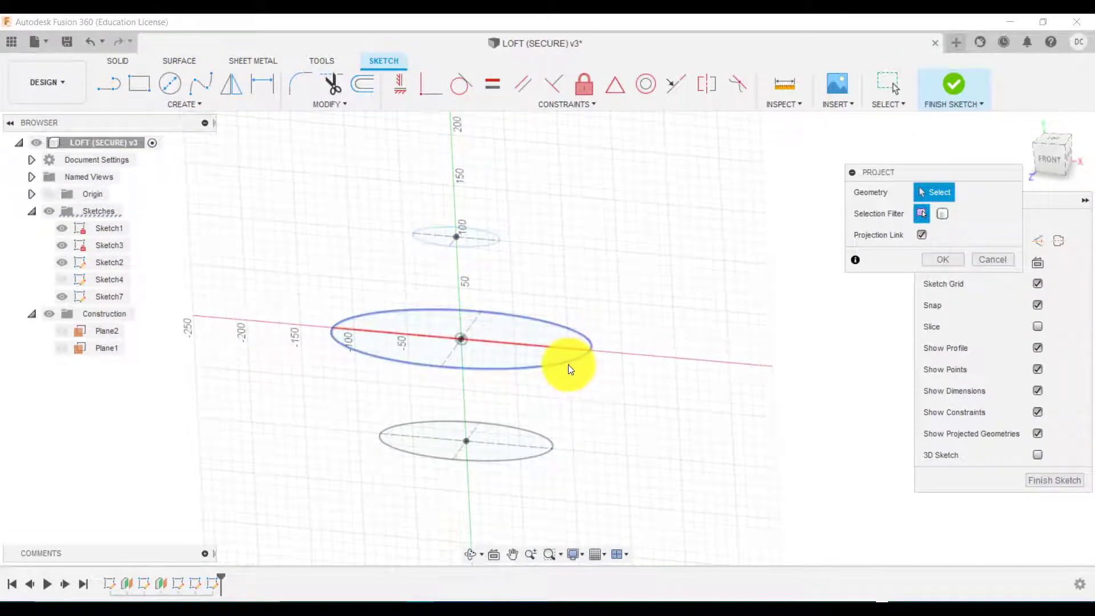
left_click(568, 366)
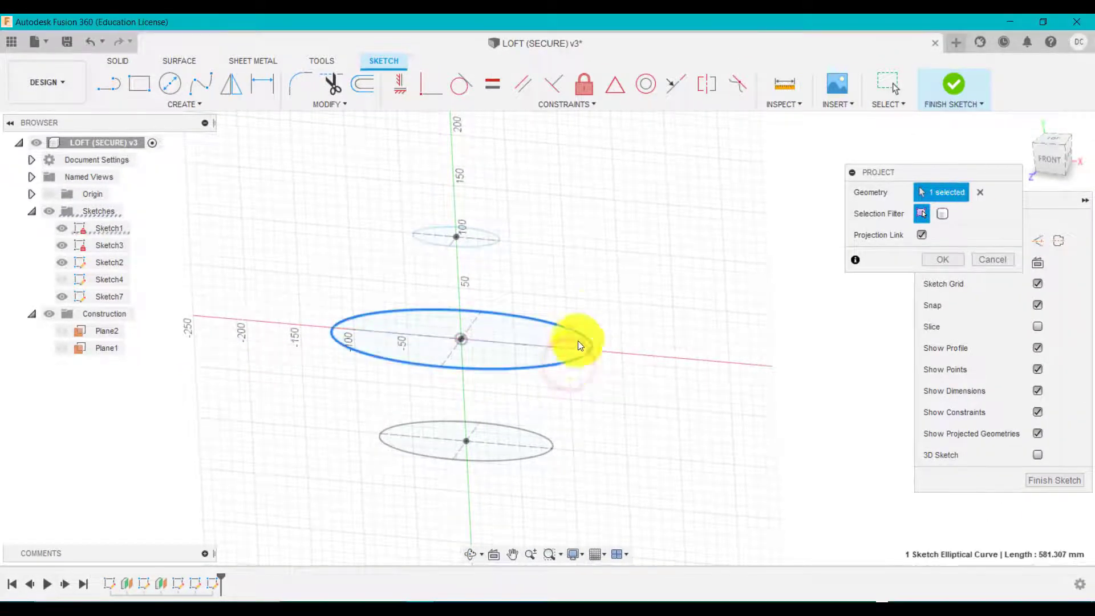
left_click(949, 259)
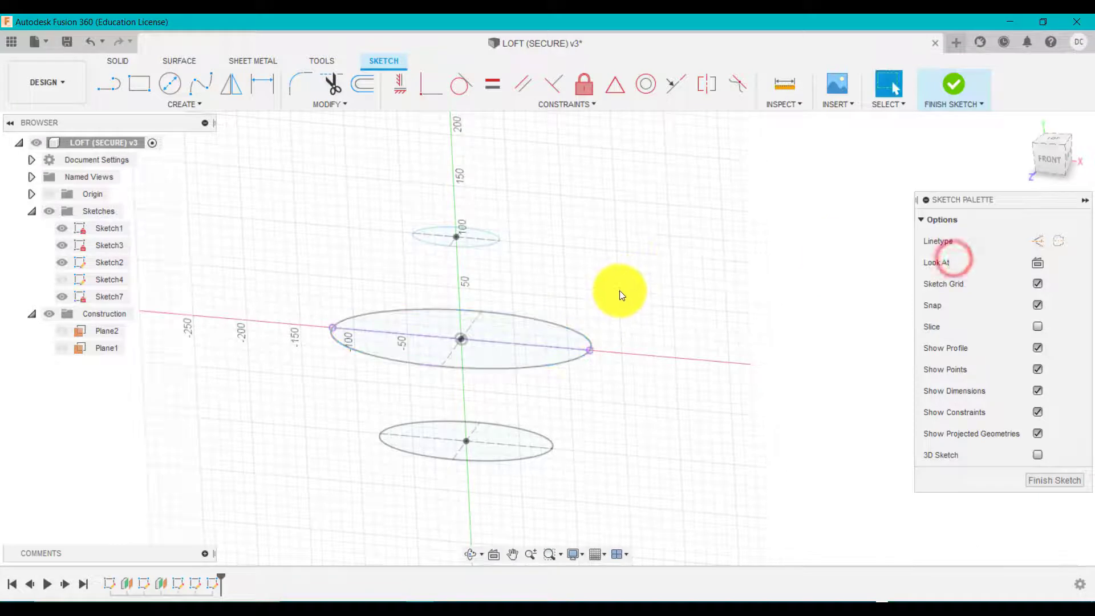
left_click(591, 350)
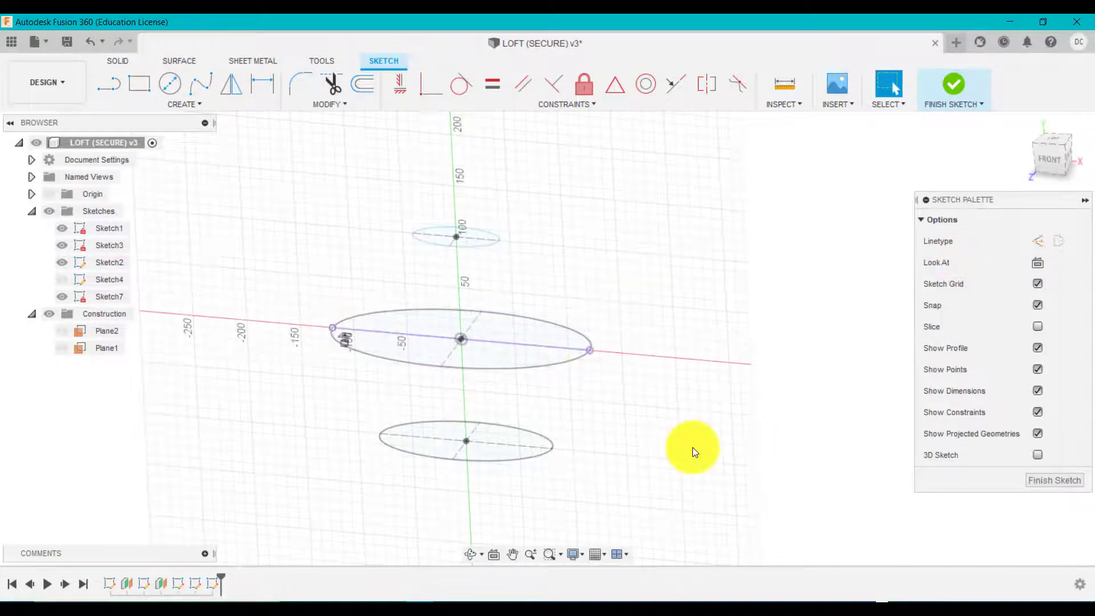
Step: Project the top and bottom ellipses into the sketch as well
key("p")
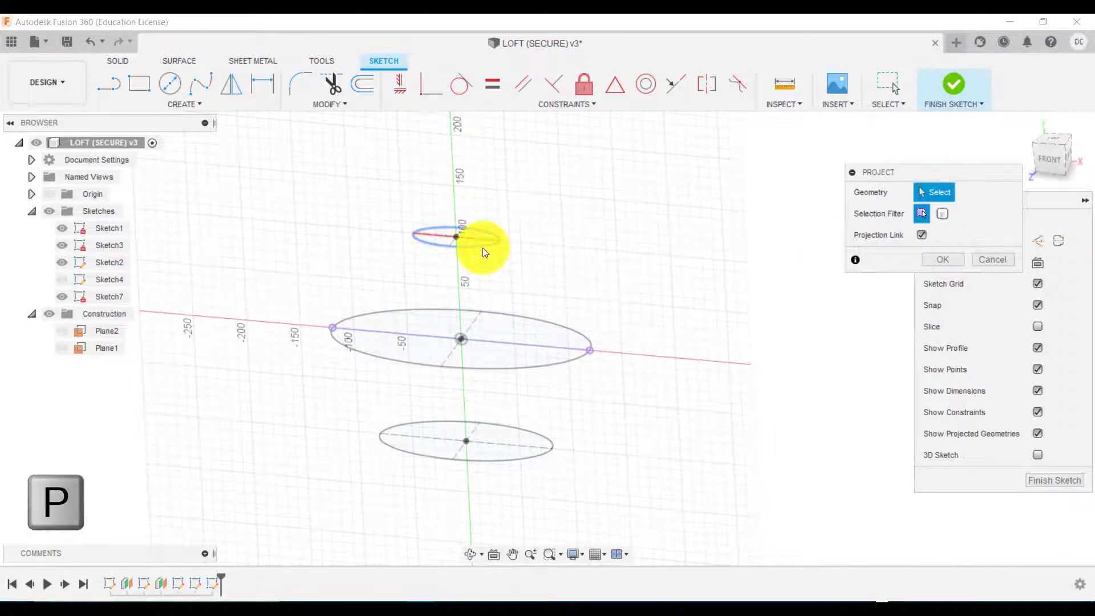
left_click(483, 247)
left_click(942, 259)
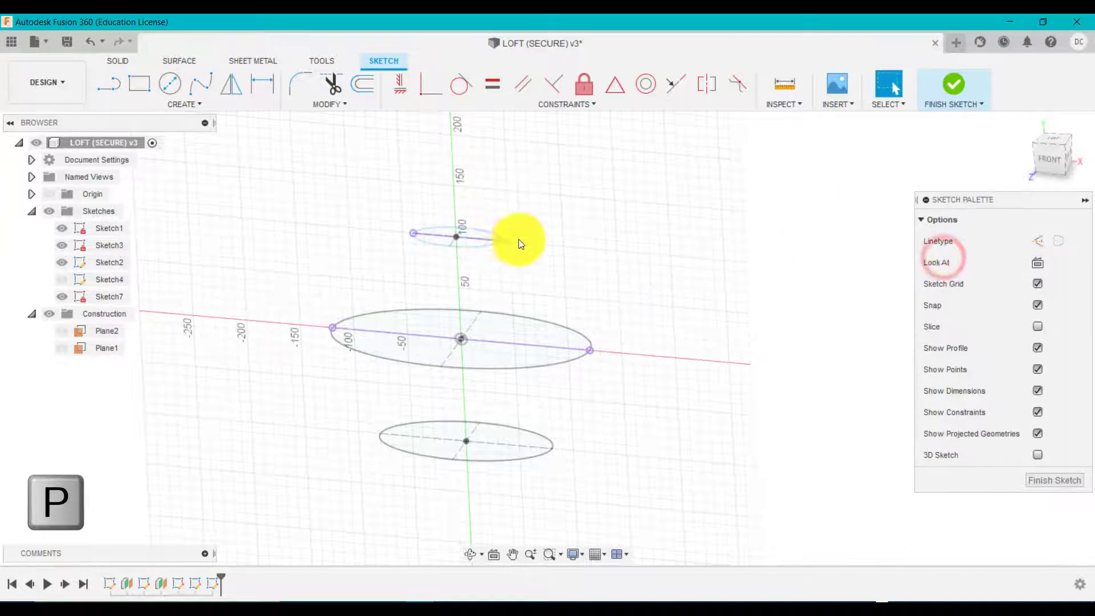
left_click(415, 232)
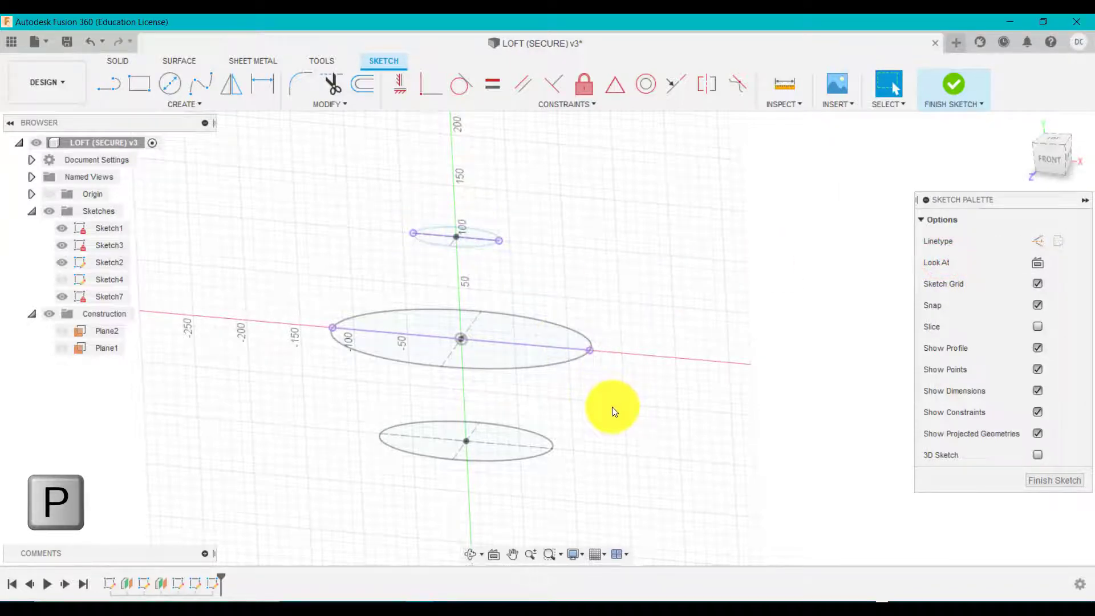
key("p")
left_click(542, 456)
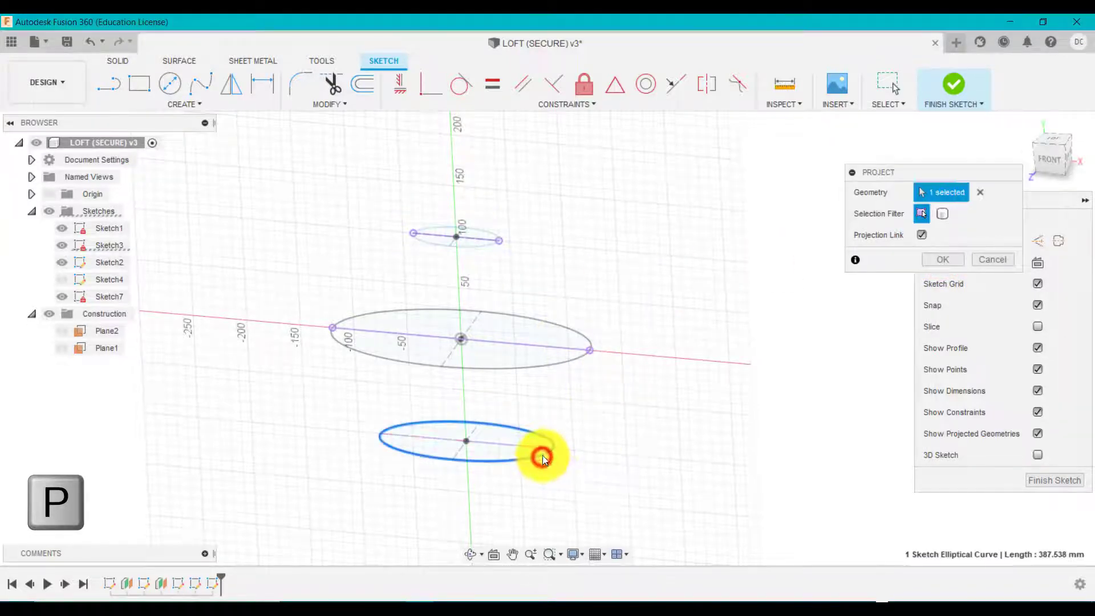
left_click(951, 260)
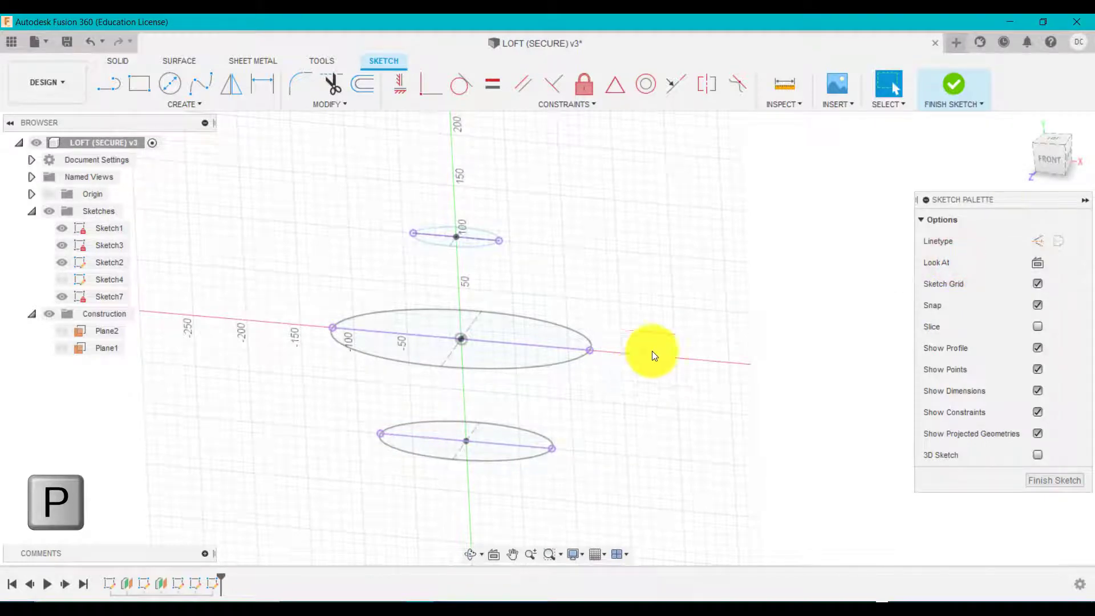
Step: In front view, draw a fit-point spline bulging right from the bottom line's right end to the top line's
left_click(1050, 160)
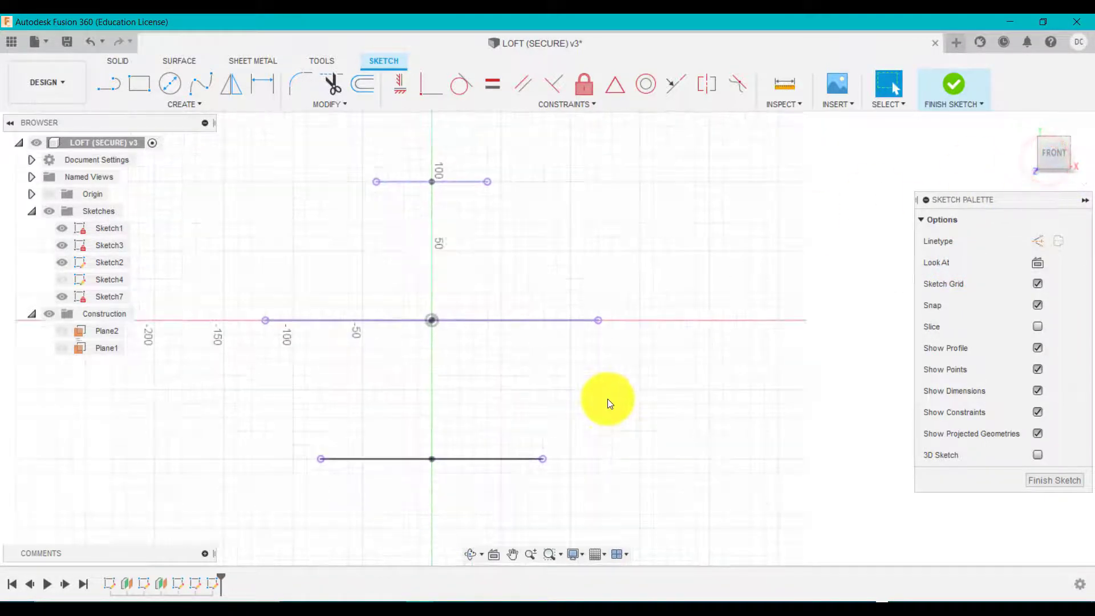
scroll(607, 404, "up", 2)
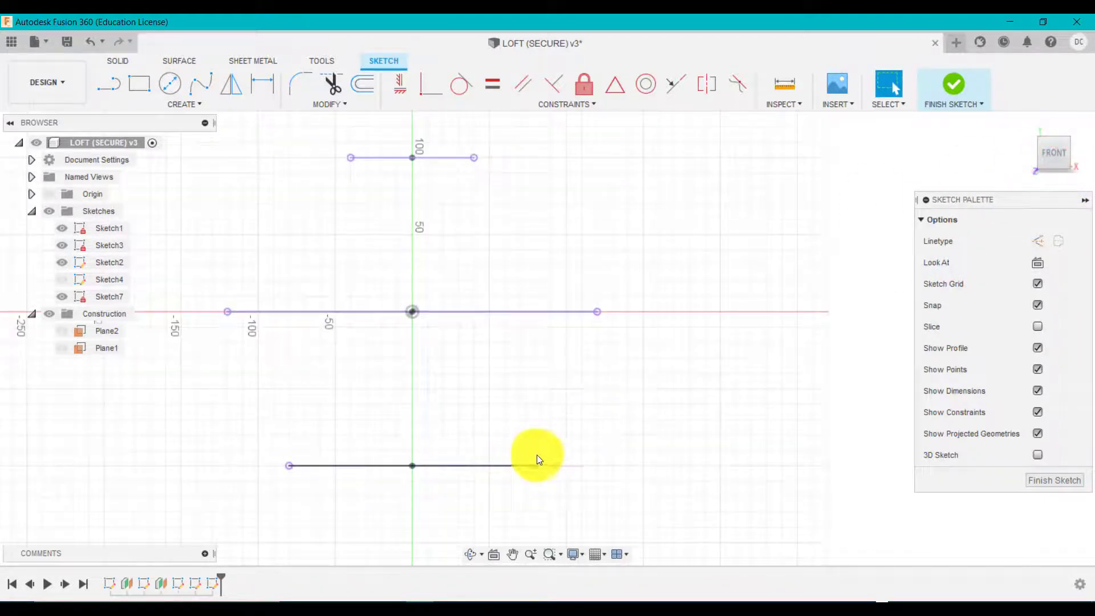
left_click(210, 86)
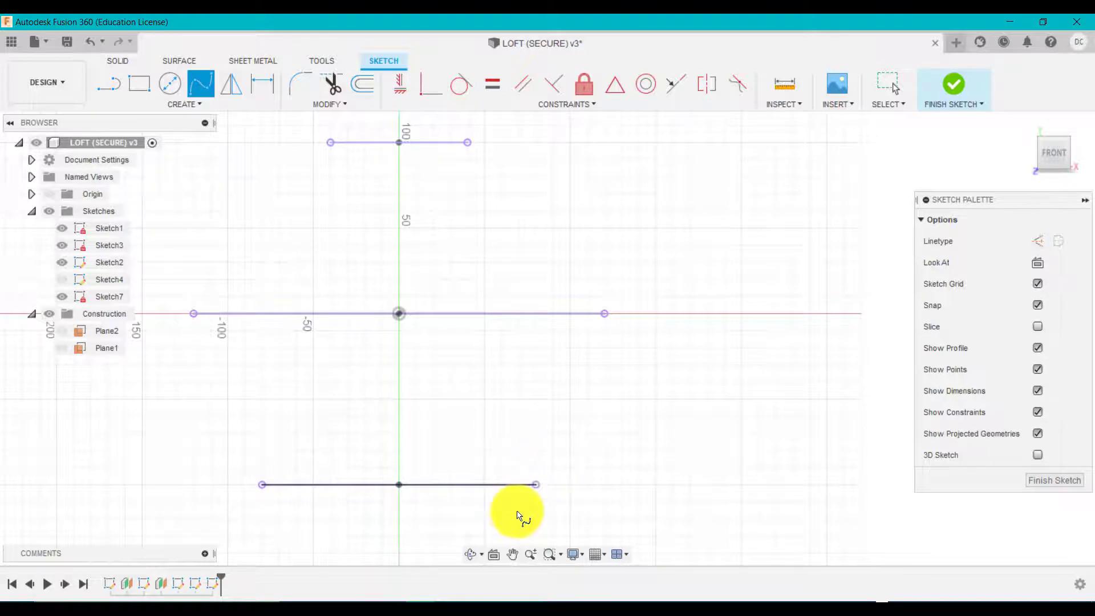
left_click(538, 486)
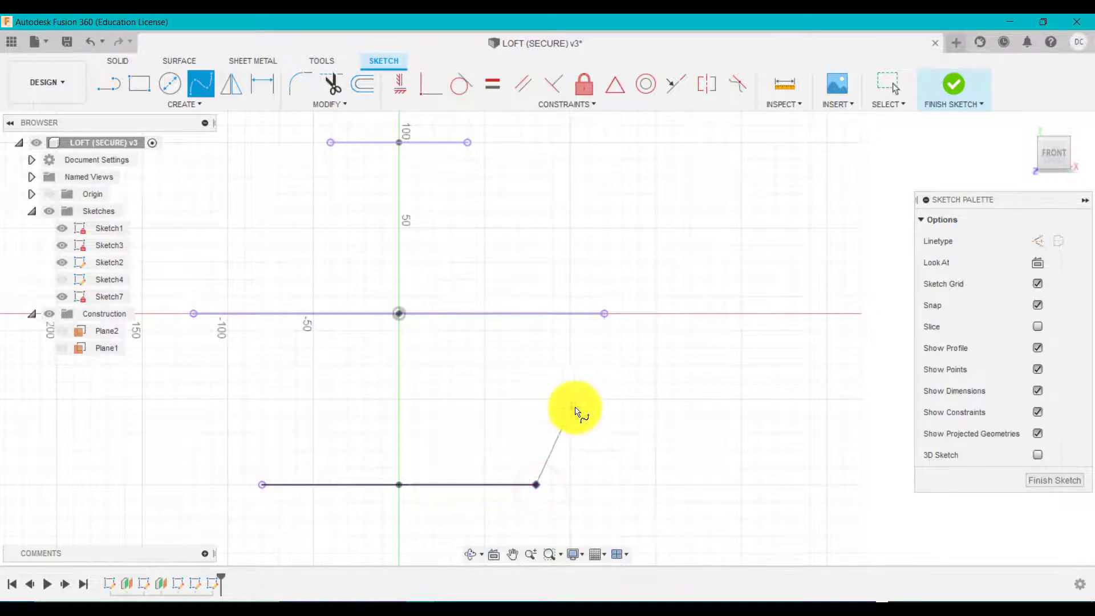
left_click(559, 401)
left_click(673, 399)
left_click(605, 314)
left_click(631, 234)
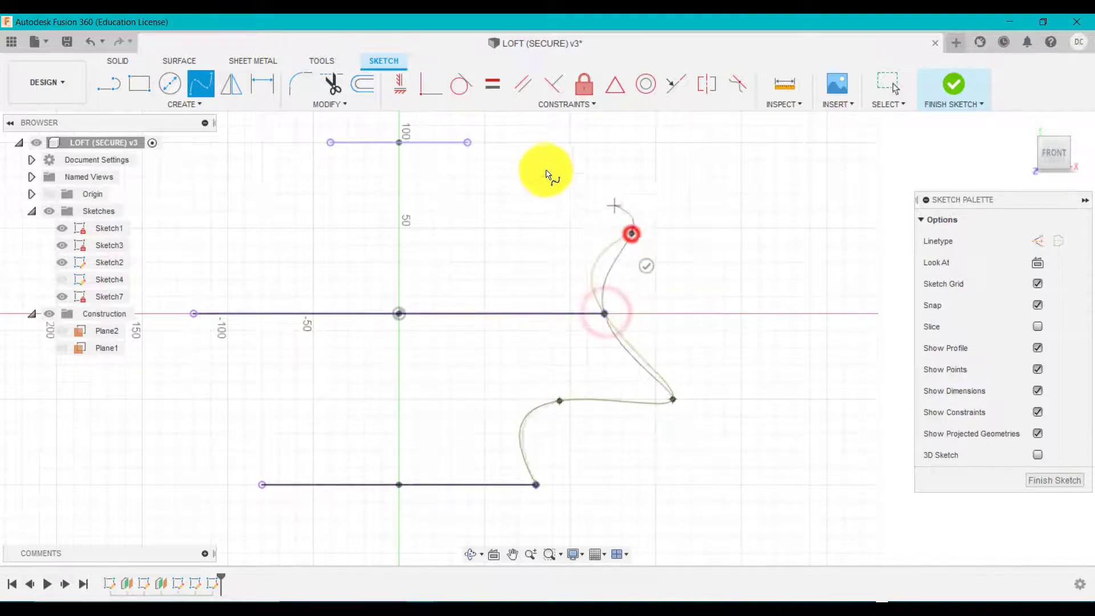
left_click(522, 186)
left_click(468, 143)
left_click(500, 149)
scroll(436, 294, "down", 2)
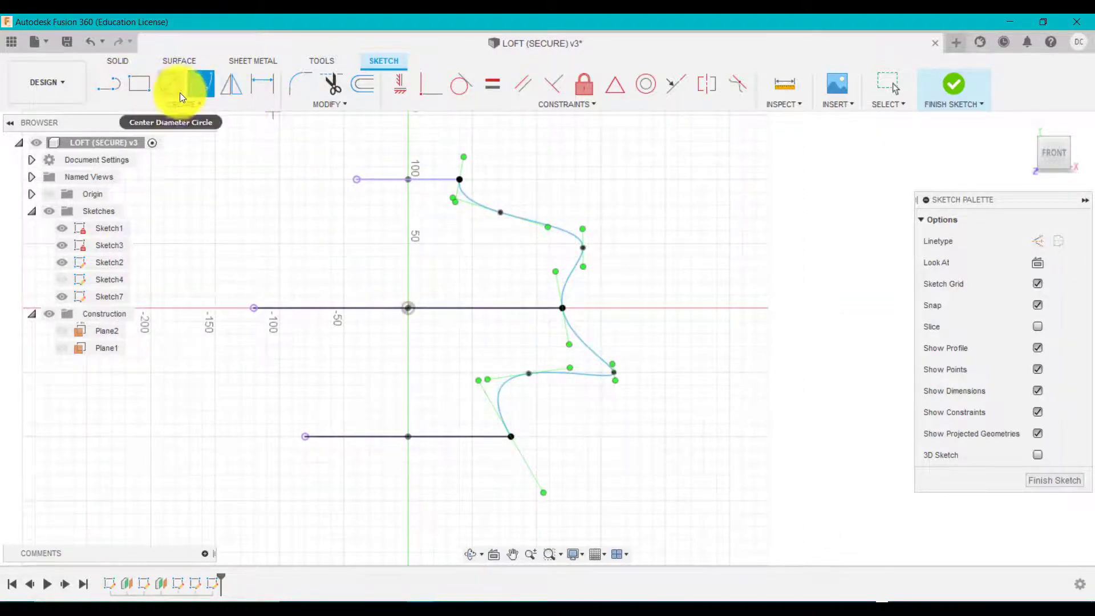
Step: Draw a line up from the origin and constrain it vertical
left_click(149, 105)
left_click(115, 122)
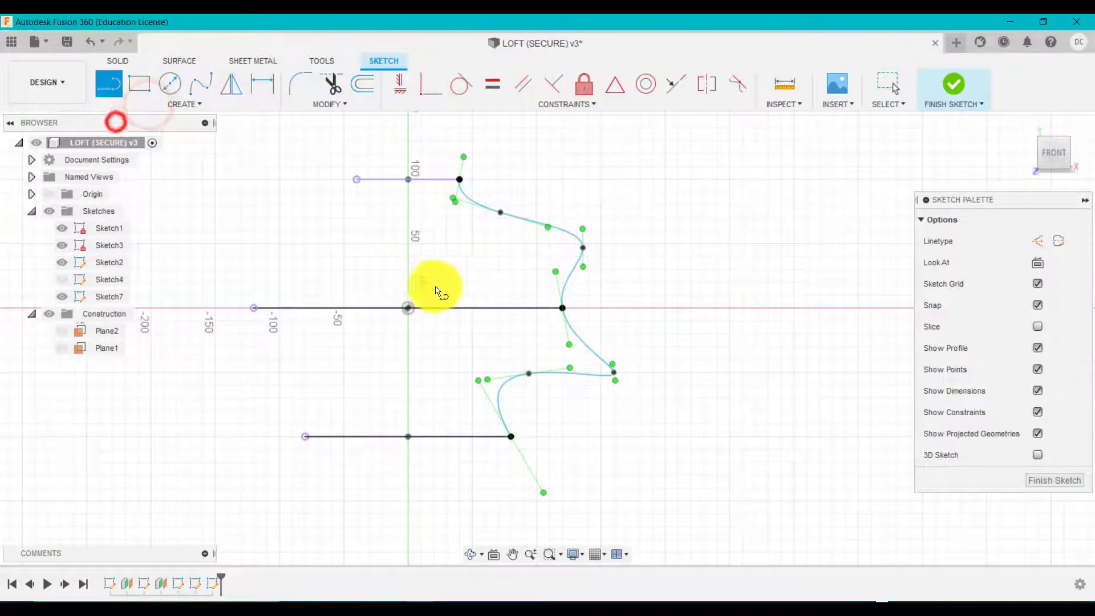
left_click(408, 308)
left_click(402, 212)
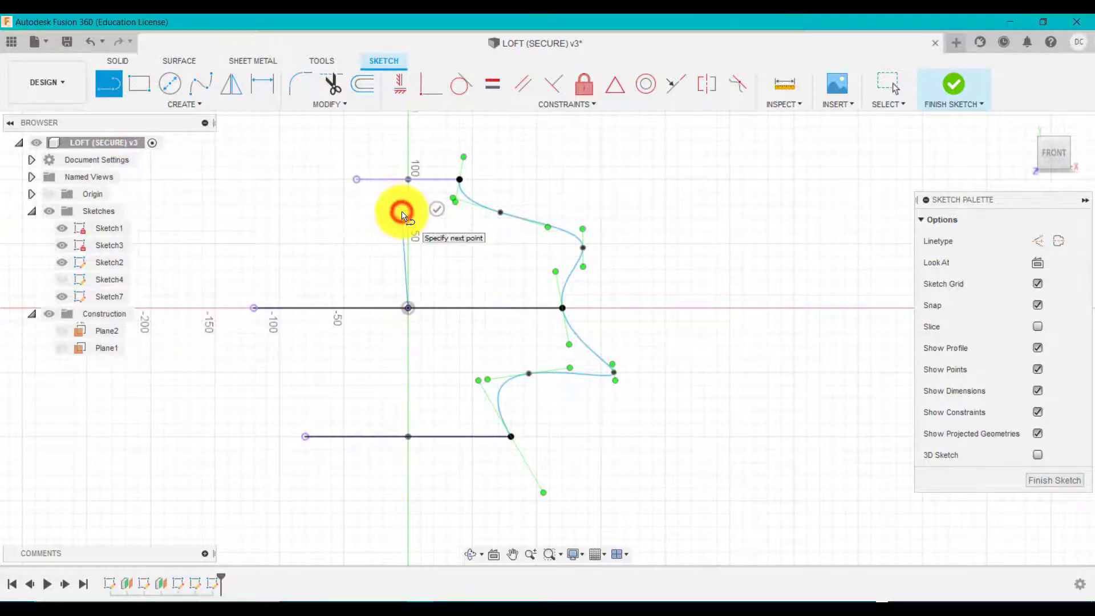
key("Escape")
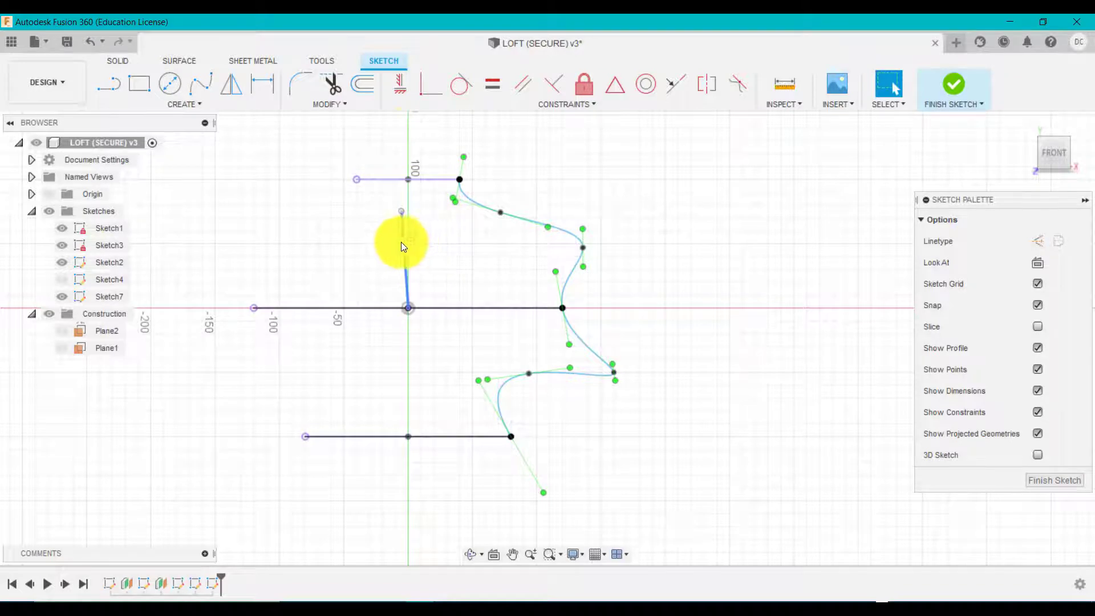
left_click(403, 92)
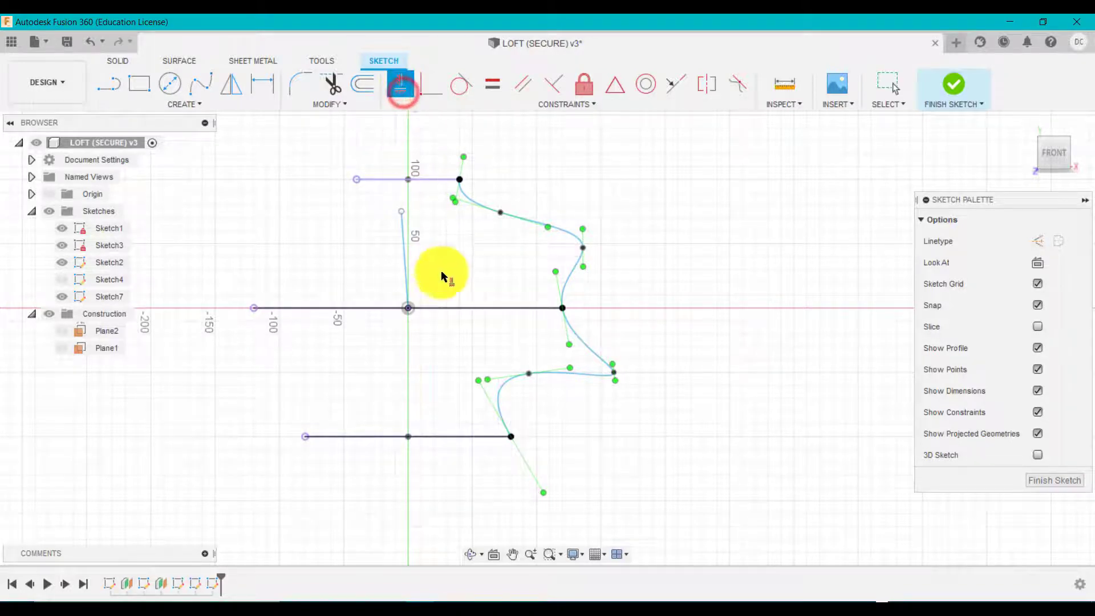
left_click(403, 248)
key("Escape")
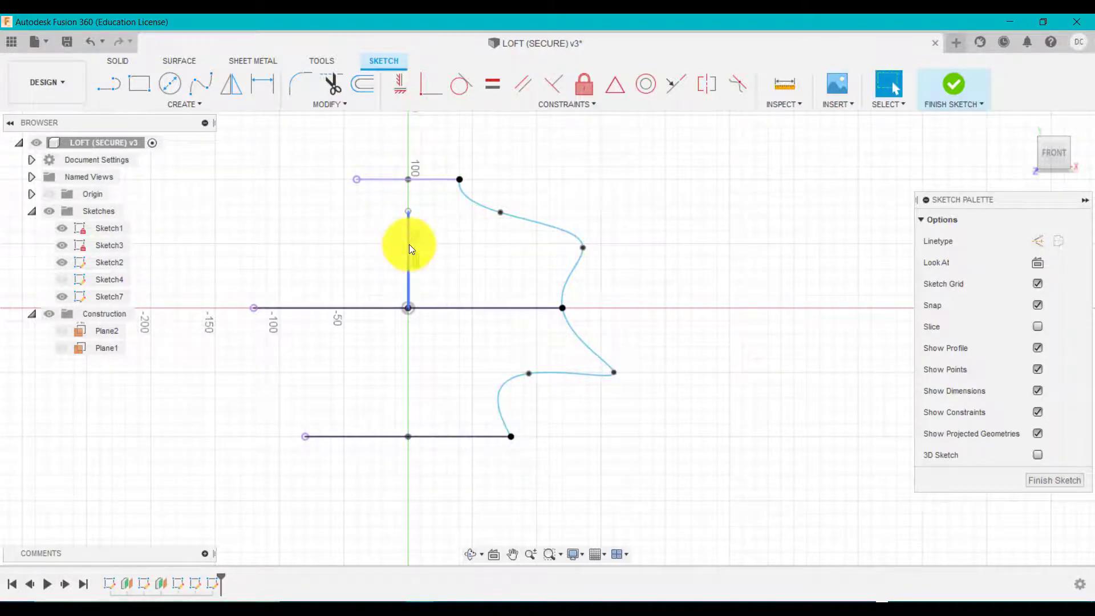
left_click(409, 244)
left_click(340, 223)
Step: Mirror the wavy spline across the vertical line, then drag a right-curve fit point to reshape it
left_click(238, 87)
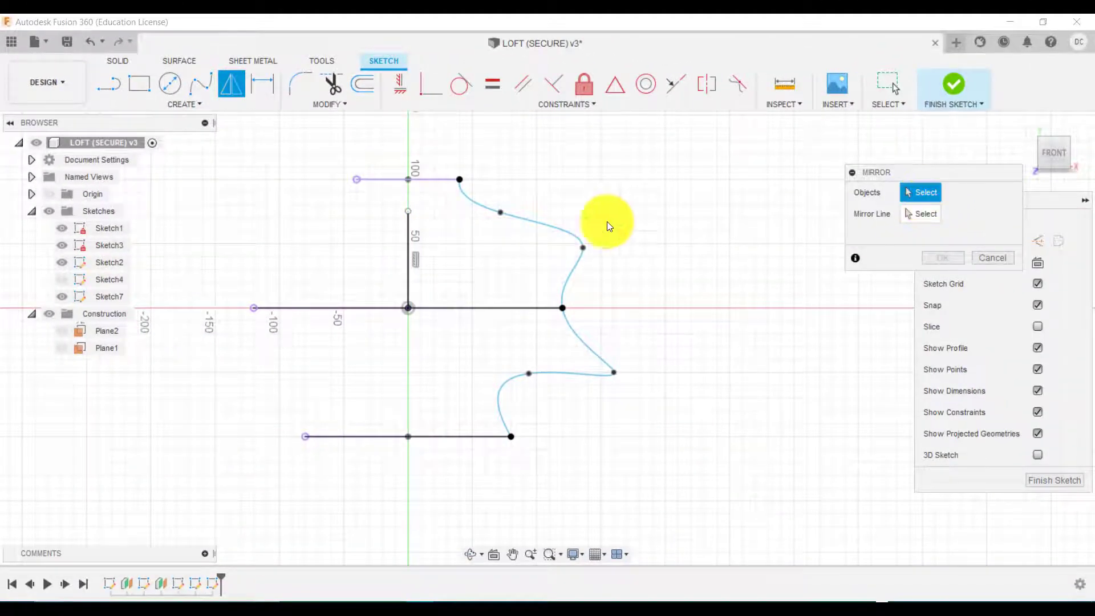
left_click(574, 240)
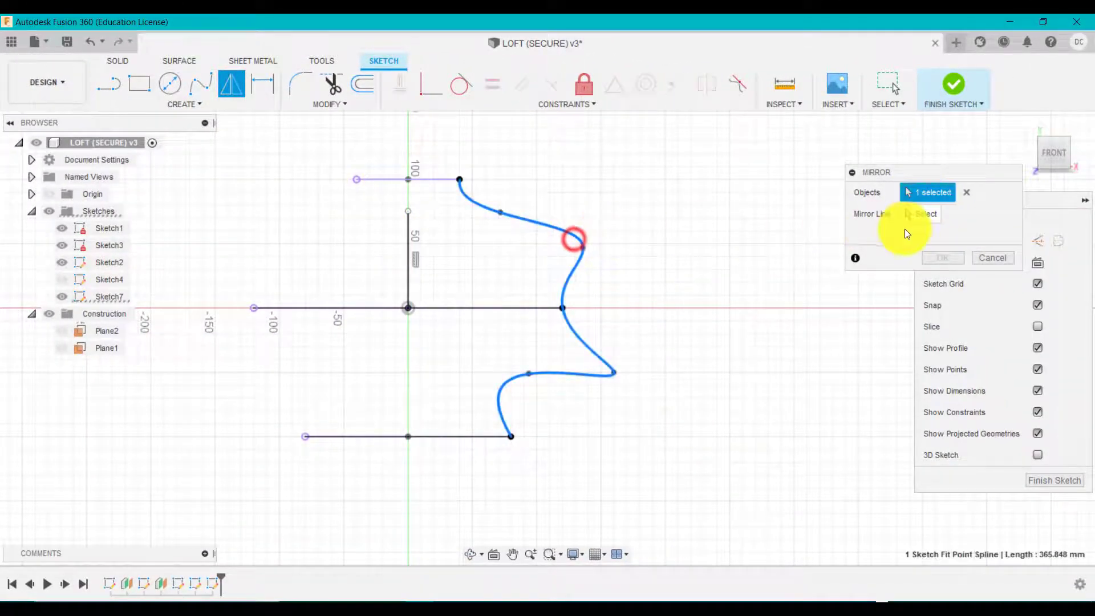
left_click(405, 230)
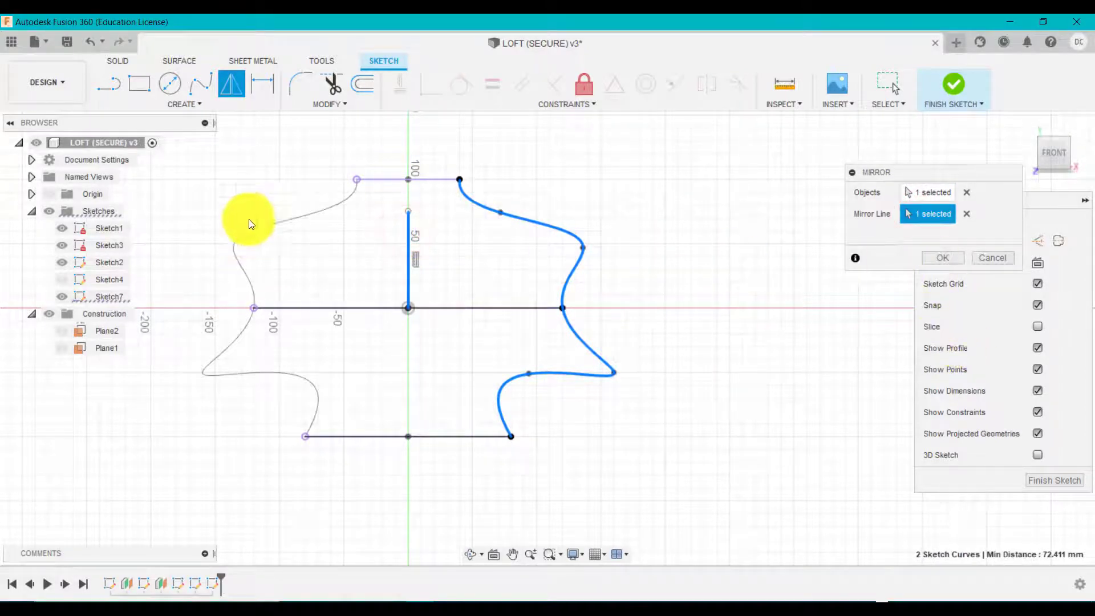
left_click(949, 260)
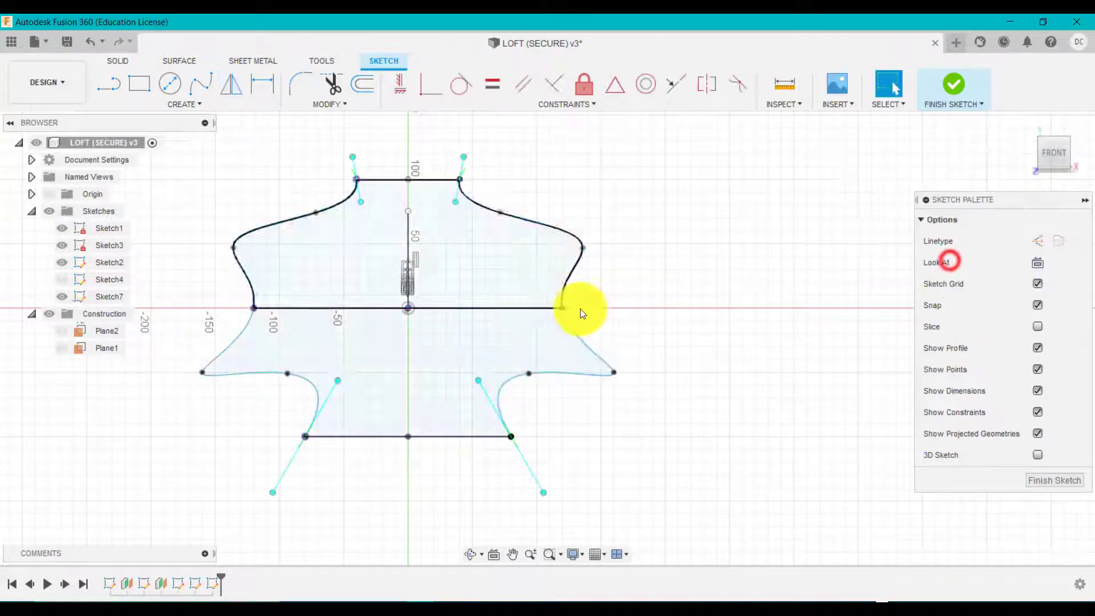
left_click(612, 371)
left_click_drag(580, 363, 604, 347)
Step: Delete the mirrored curve and draw a new wavy fit-point spline up the left side
left_click(341, 203)
key("Delete")
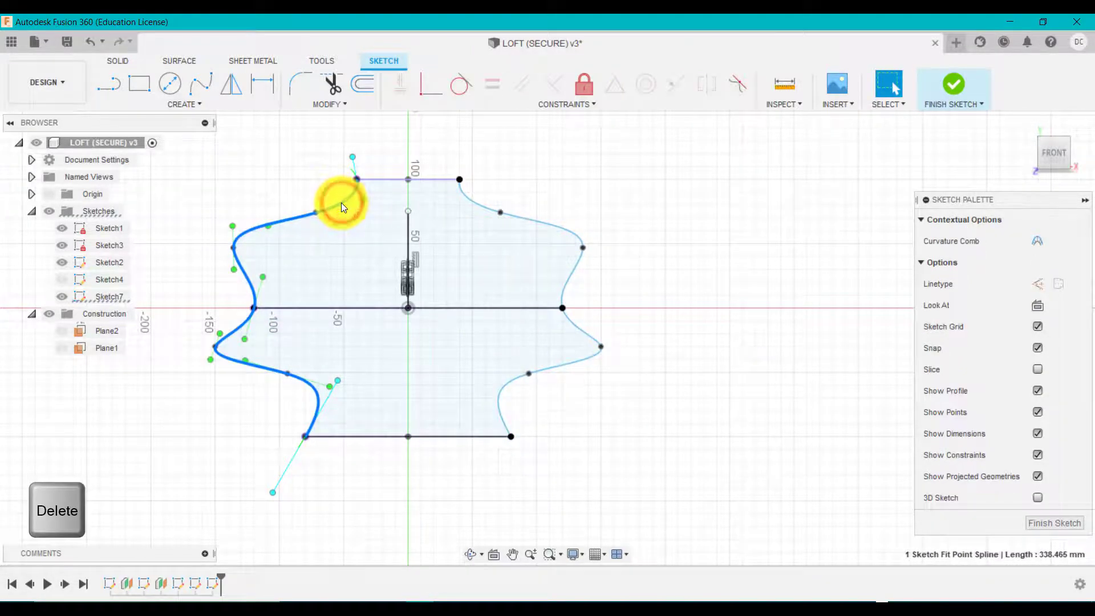
left_click(200, 86)
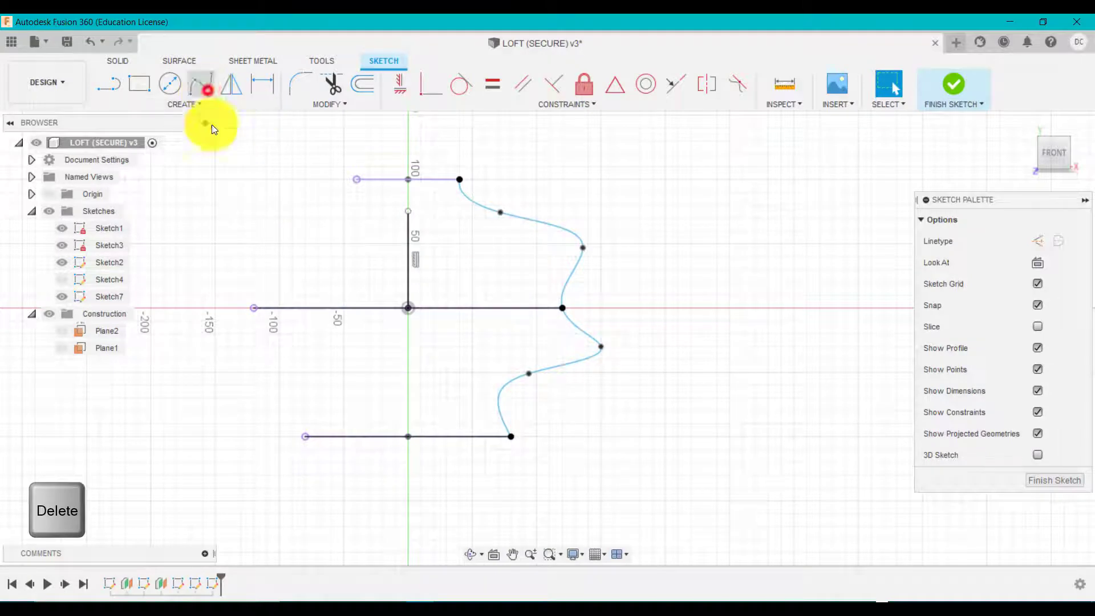
left_click(307, 437)
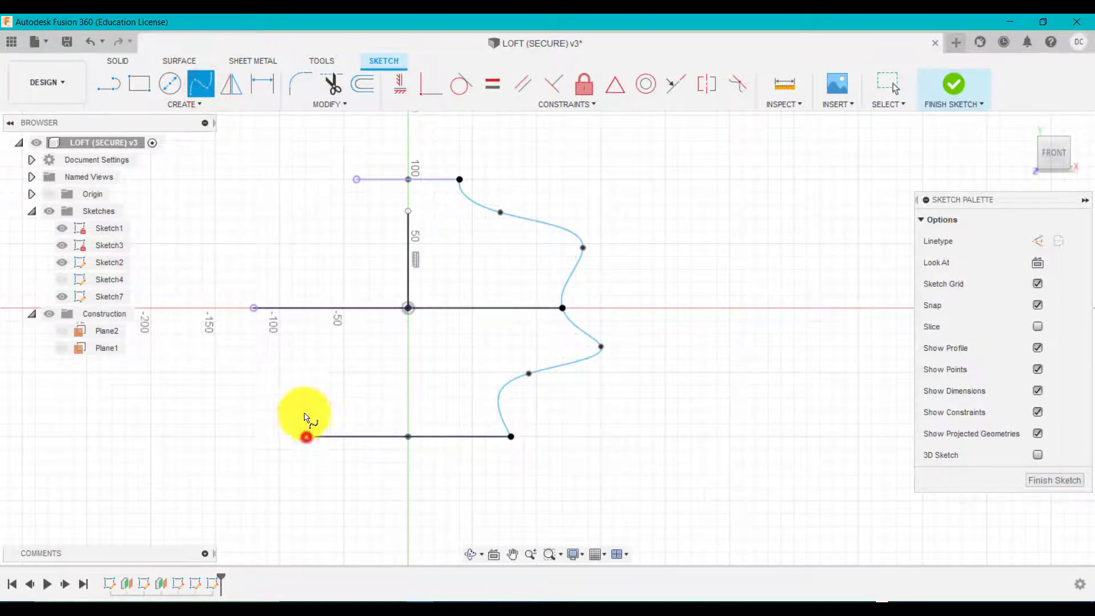
left_click(253, 397)
left_click(292, 347)
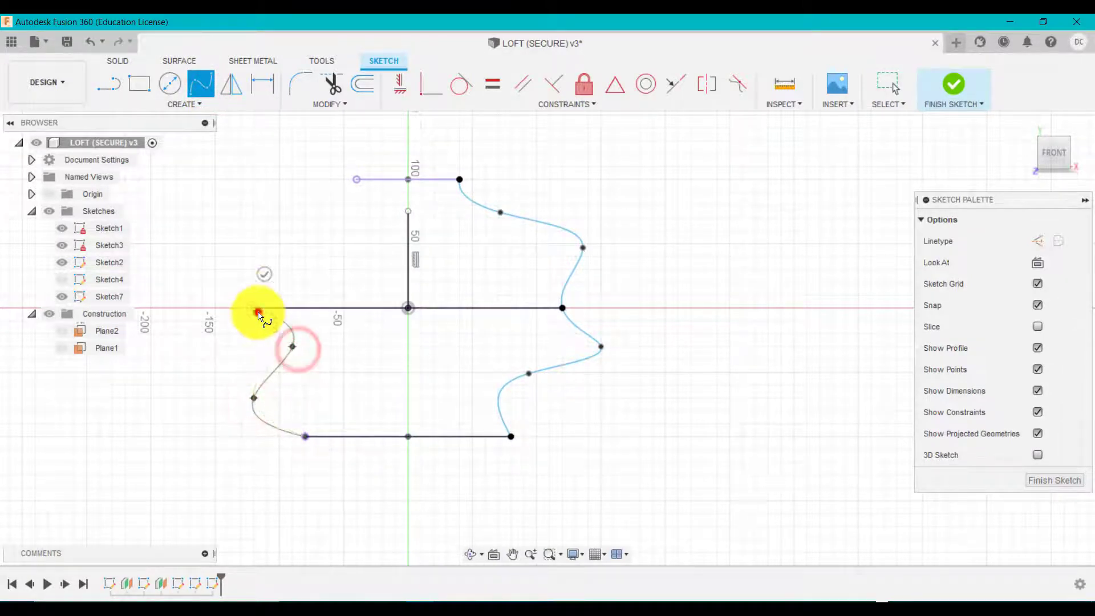
left_click(254, 308)
left_click(318, 256)
left_click(215, 217)
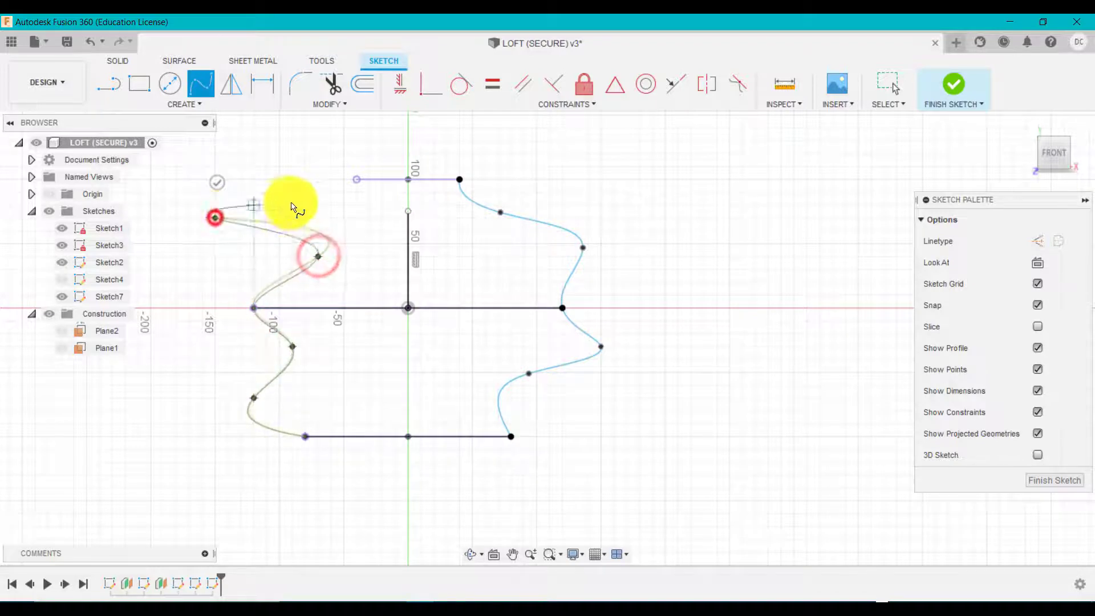
double_click(356, 179)
left_click(360, 215)
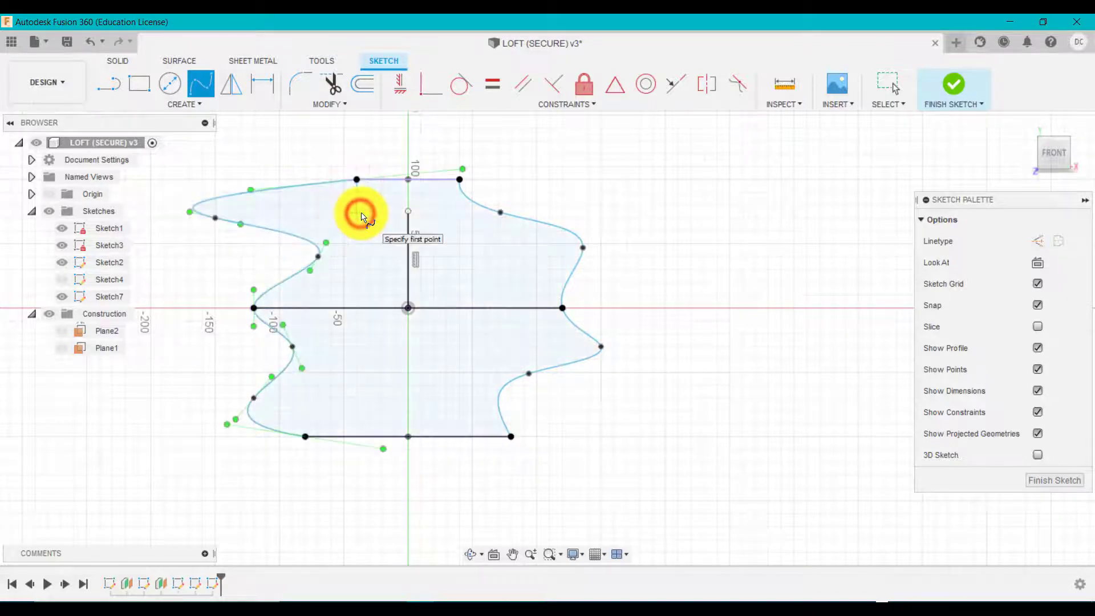
key("Escape")
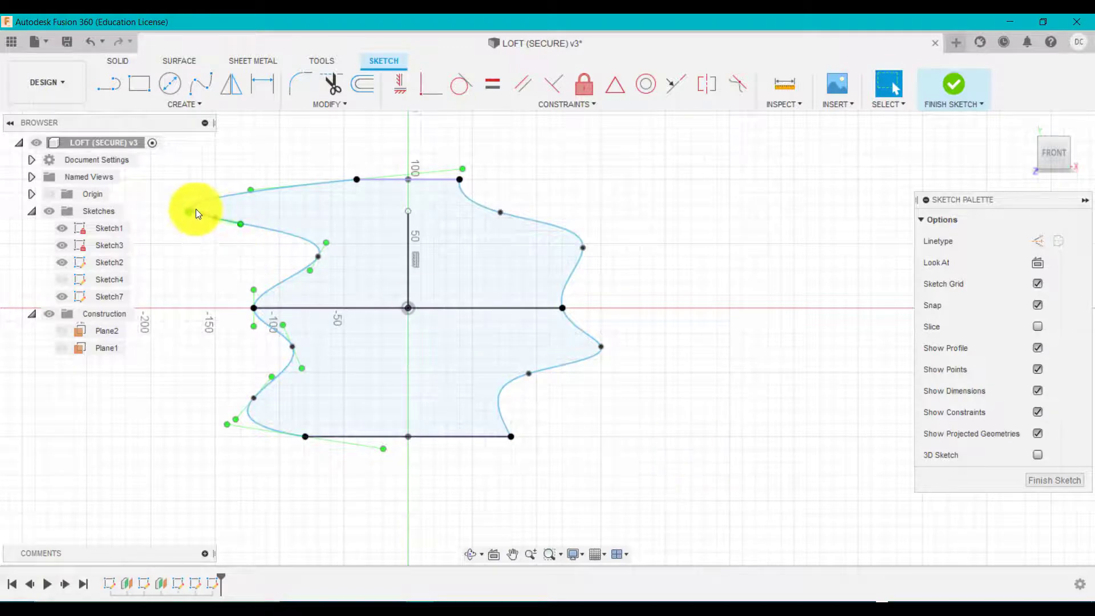
Step: Drag a left-curve fit point outward, then finish the sketch
left_click(217, 219)
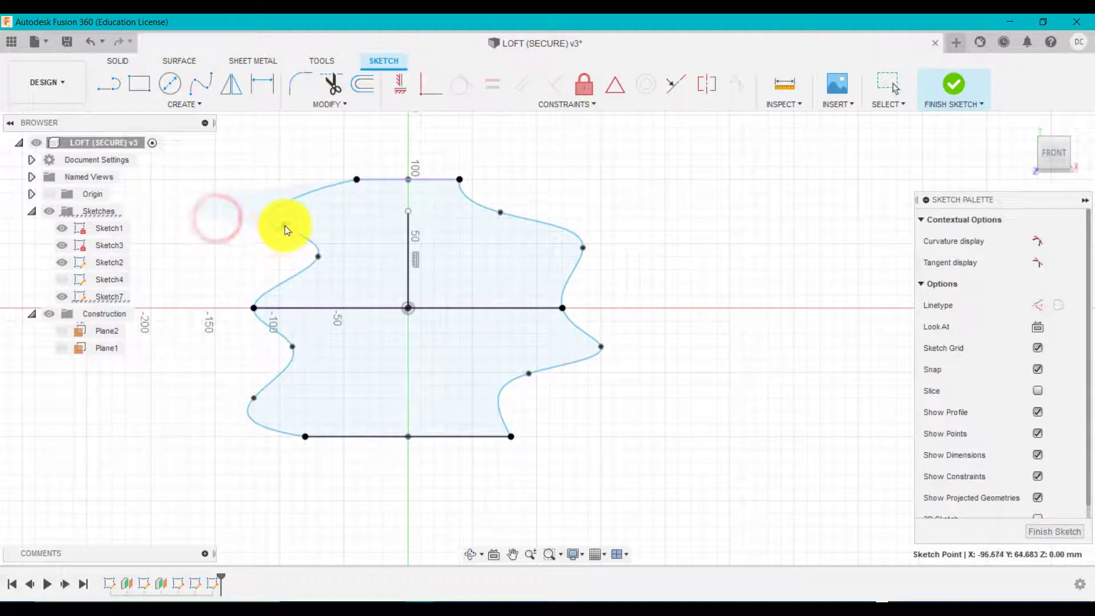
left_click_drag(285, 225, 266, 230)
left_click(950, 88)
left_click(1027, 122)
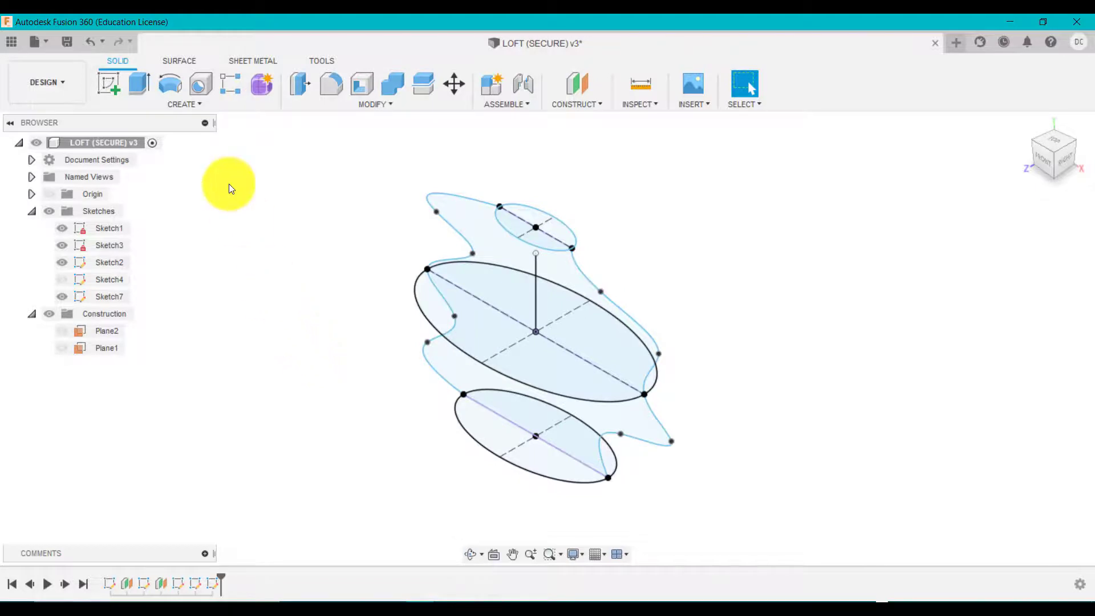
Step: Start a loft with the bottom, middle and top ellipses as profiles
left_click(188, 104)
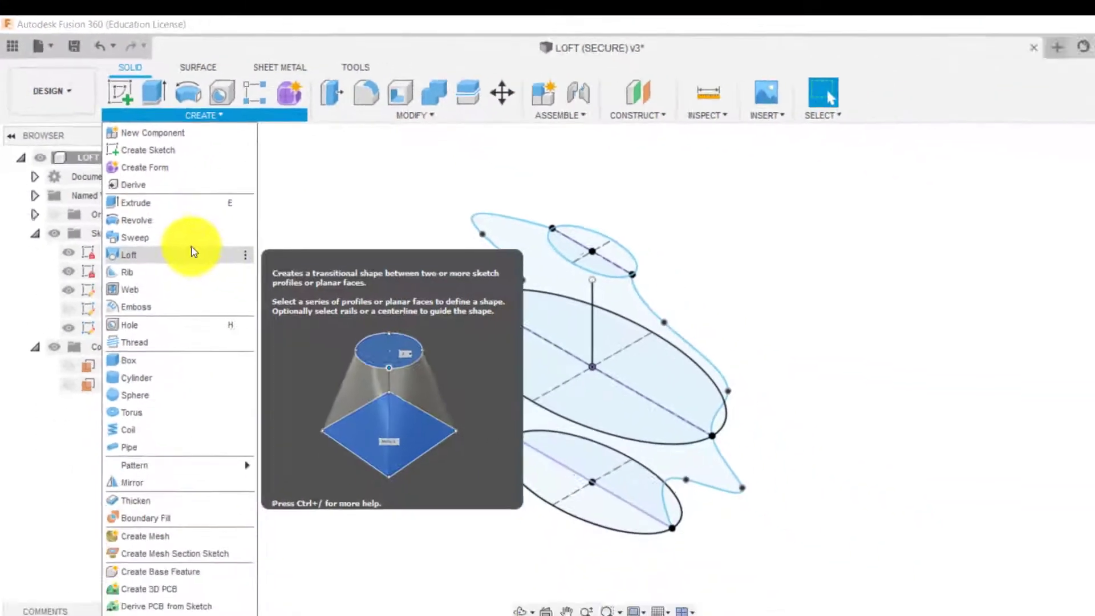
left_click(173, 222)
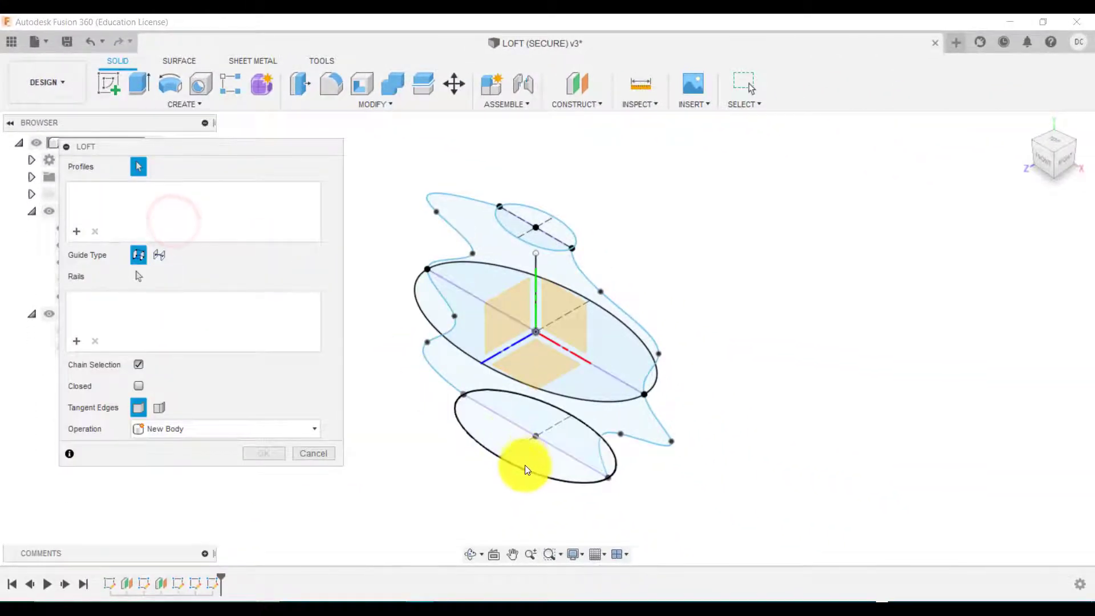
left_click(524, 471)
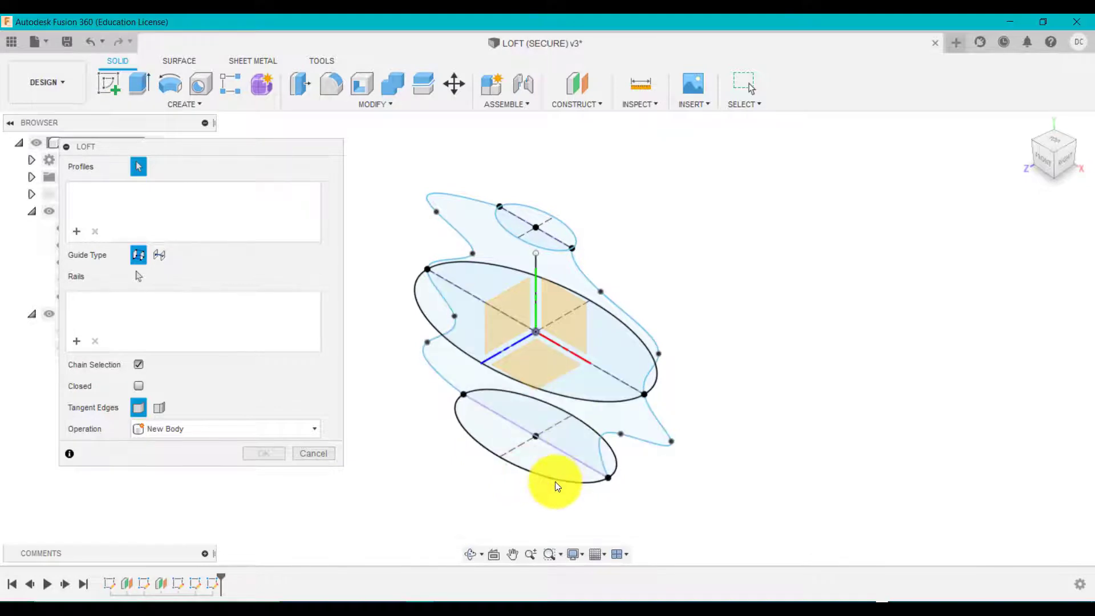
left_click(557, 481)
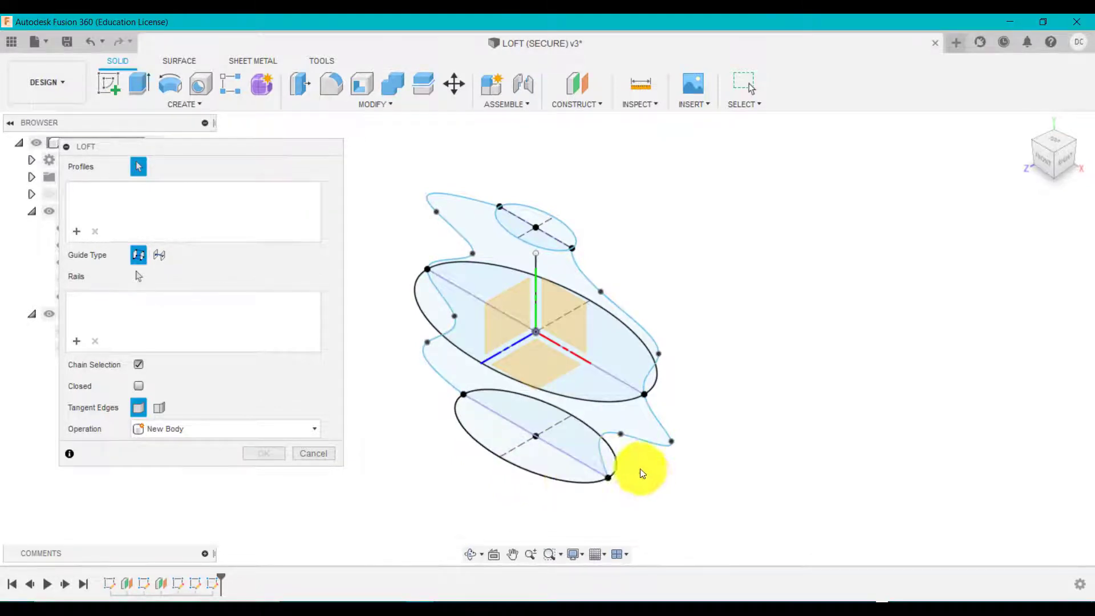
left_click(132, 202)
left_click(613, 454)
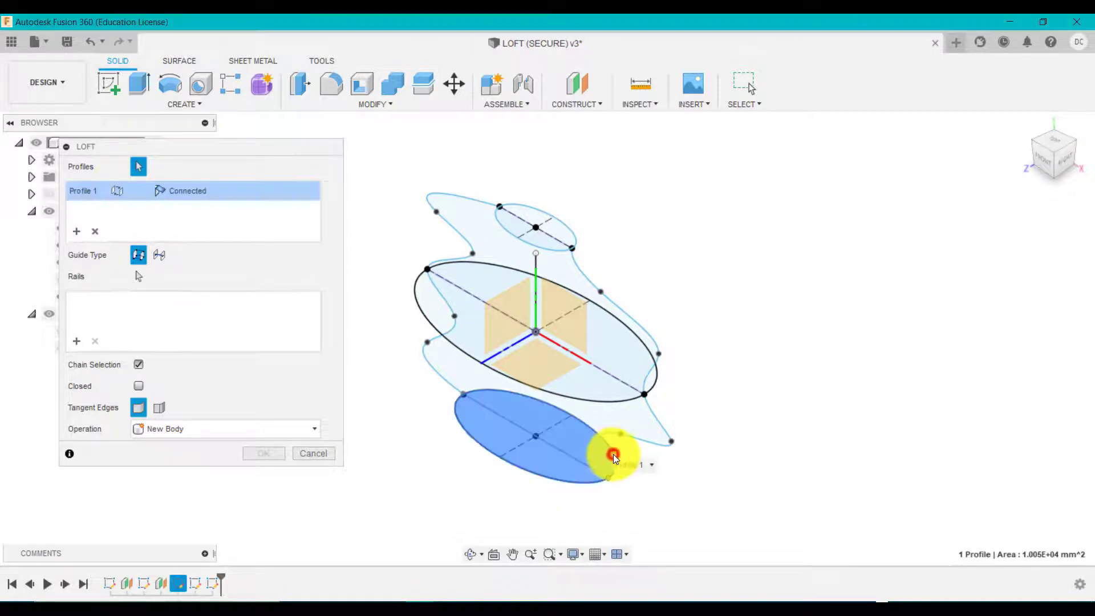
left_click(656, 379)
left_click(573, 234)
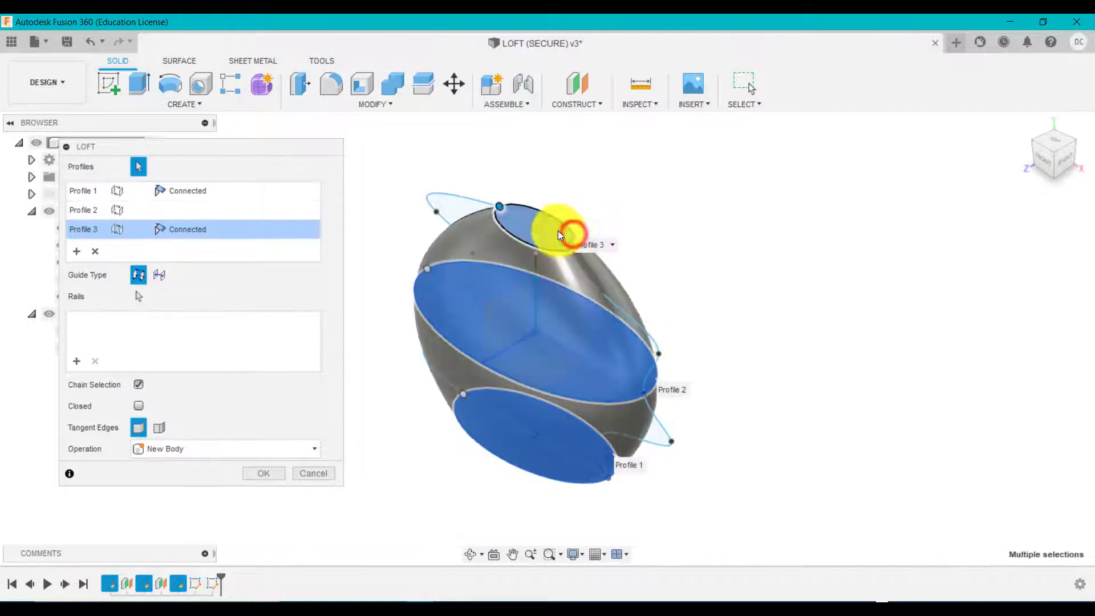
Step: Add the right and left wavy curves as rails and create the rippled solid
left_click(141, 334)
left_click(135, 299)
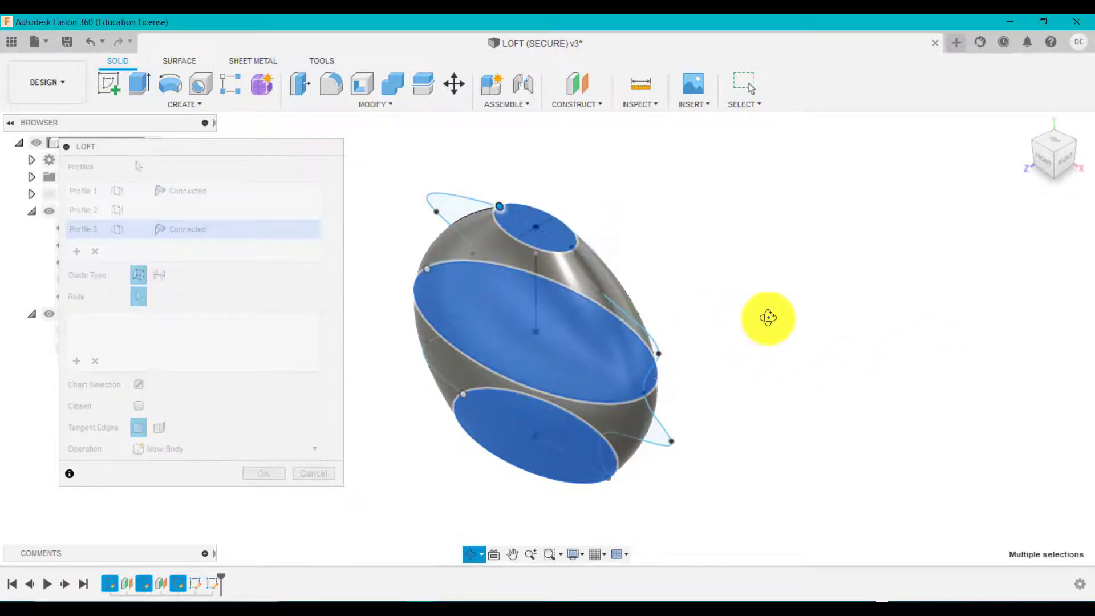
middle_click_drag(776, 310, 788, 289, "shift")
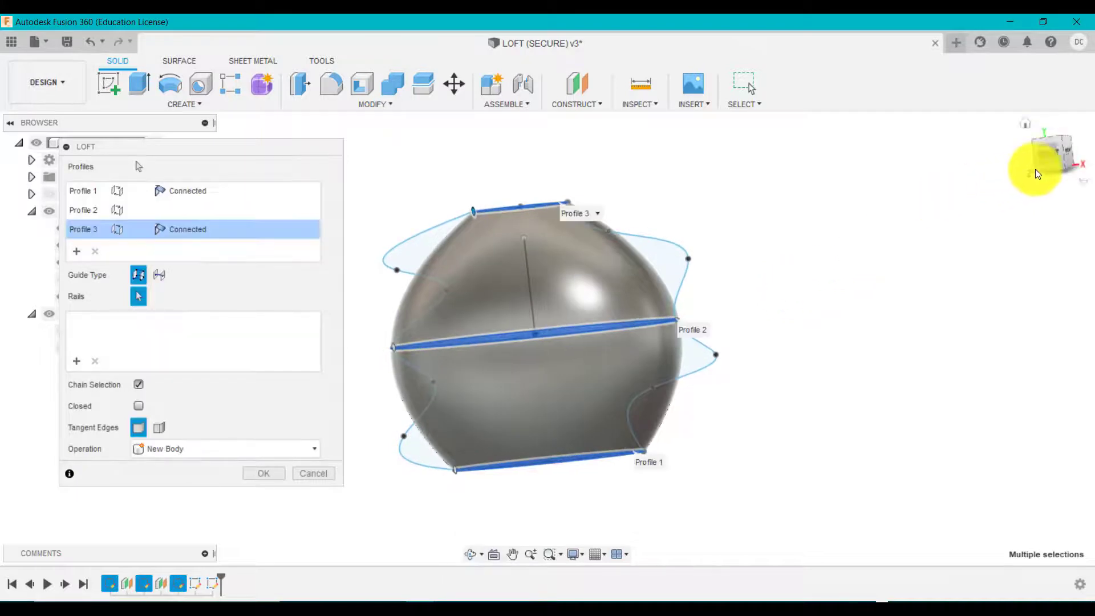
left_click(1048, 154)
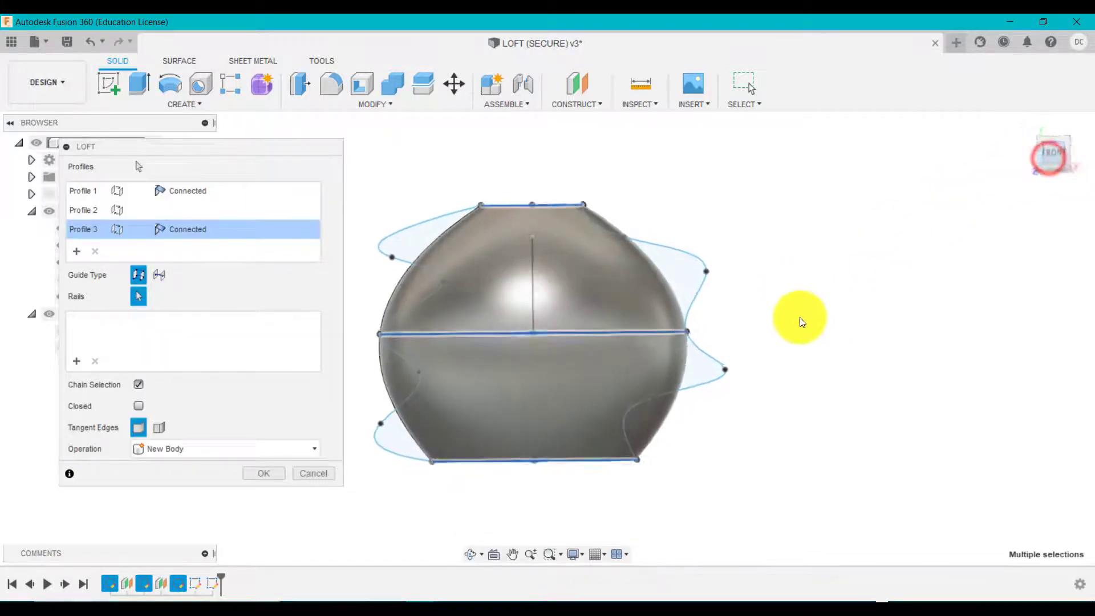
left_click(690, 253)
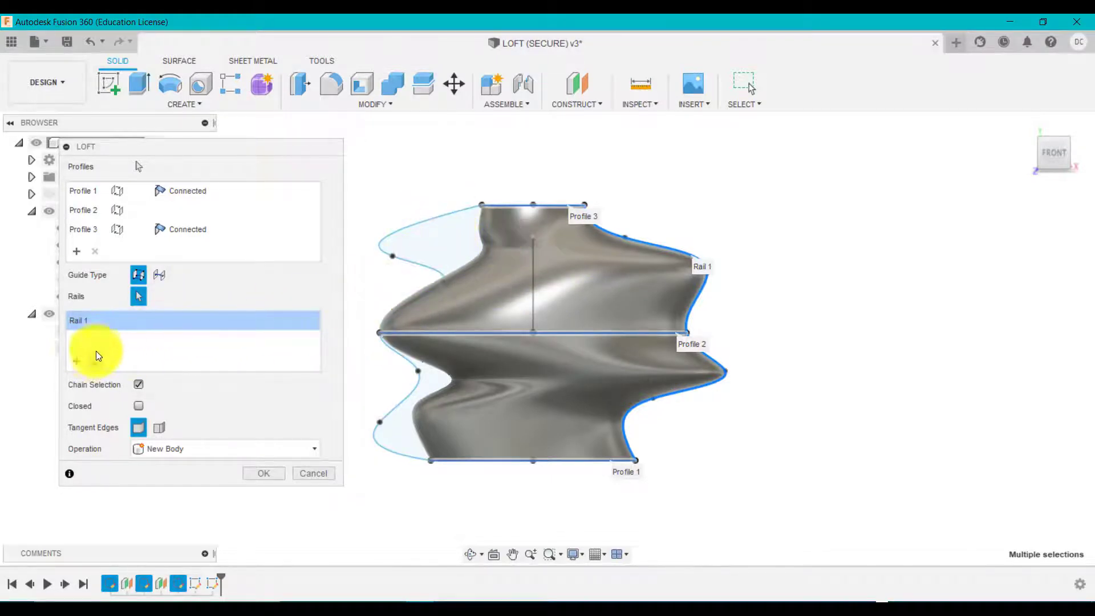
left_click(80, 359)
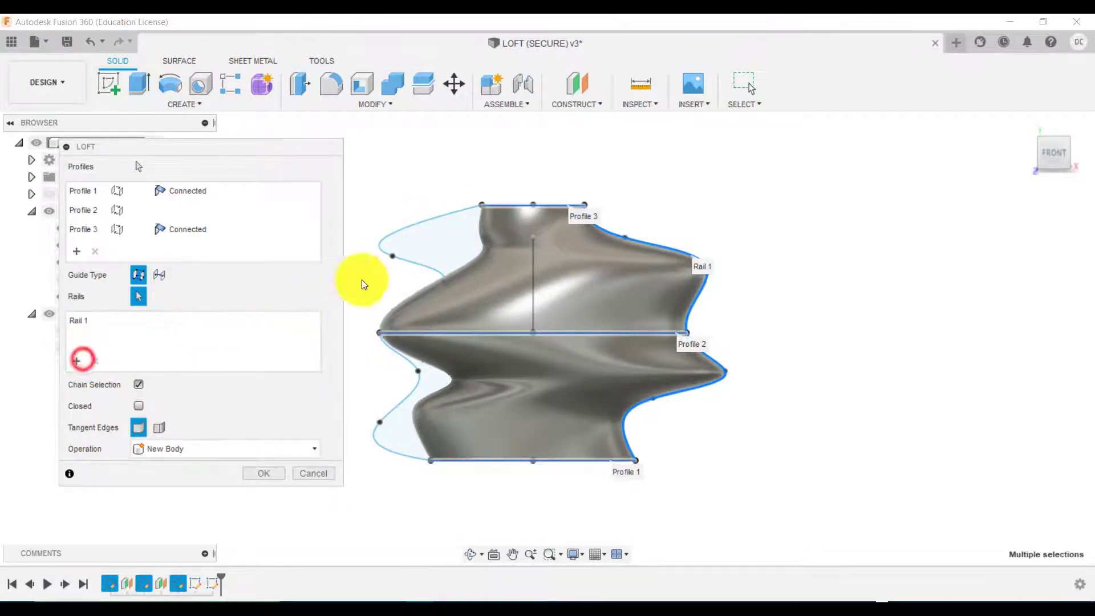
left_click(422, 269)
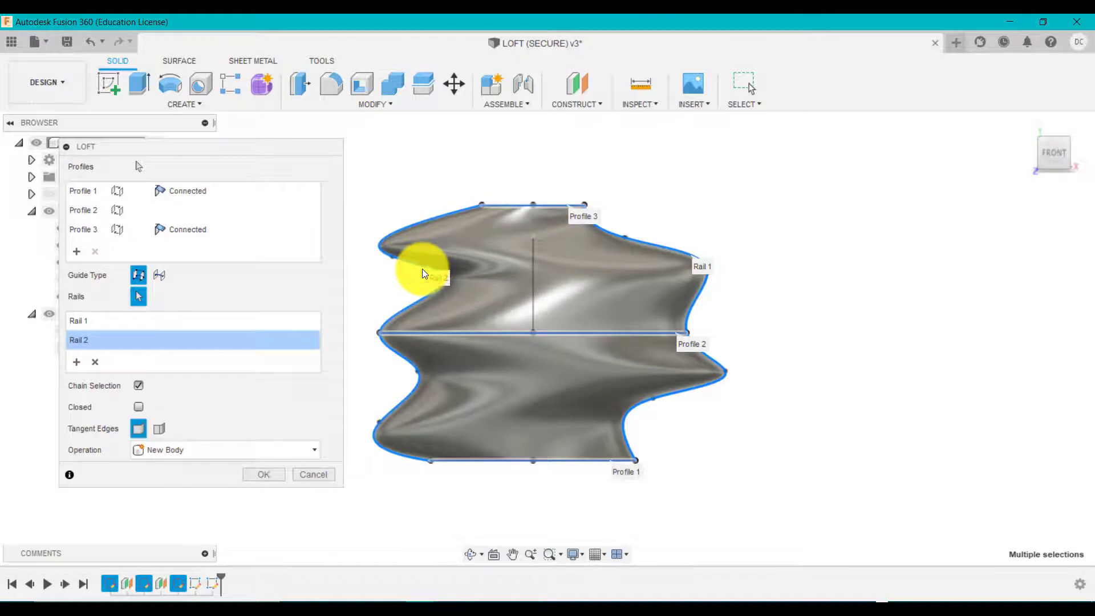
left_click(1023, 124)
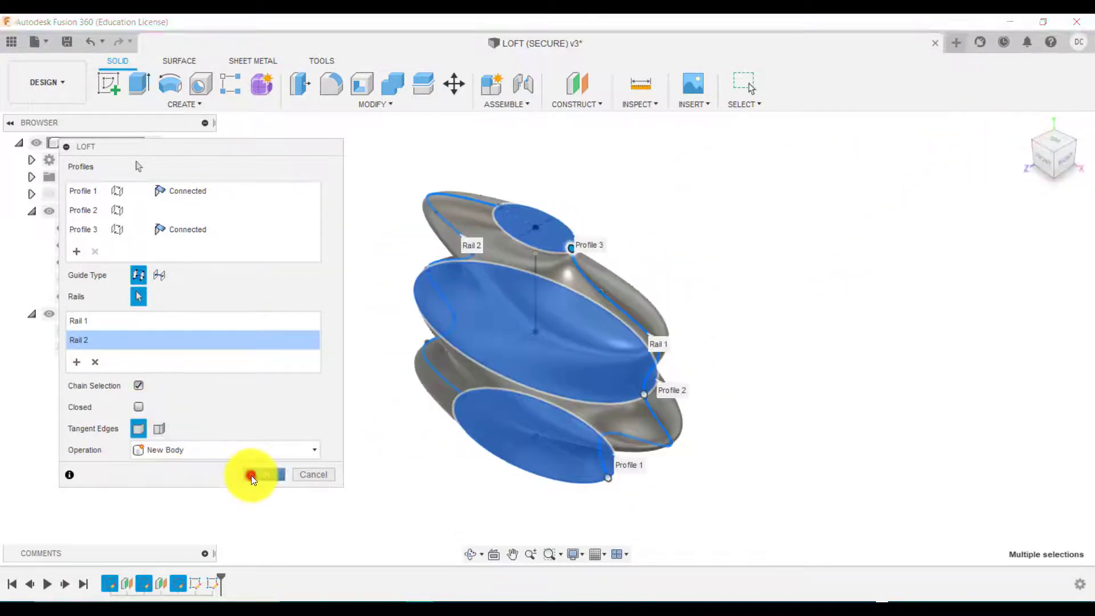
left_click(251, 475)
middle_click_drag(819, 374, 833, 325, "shift")
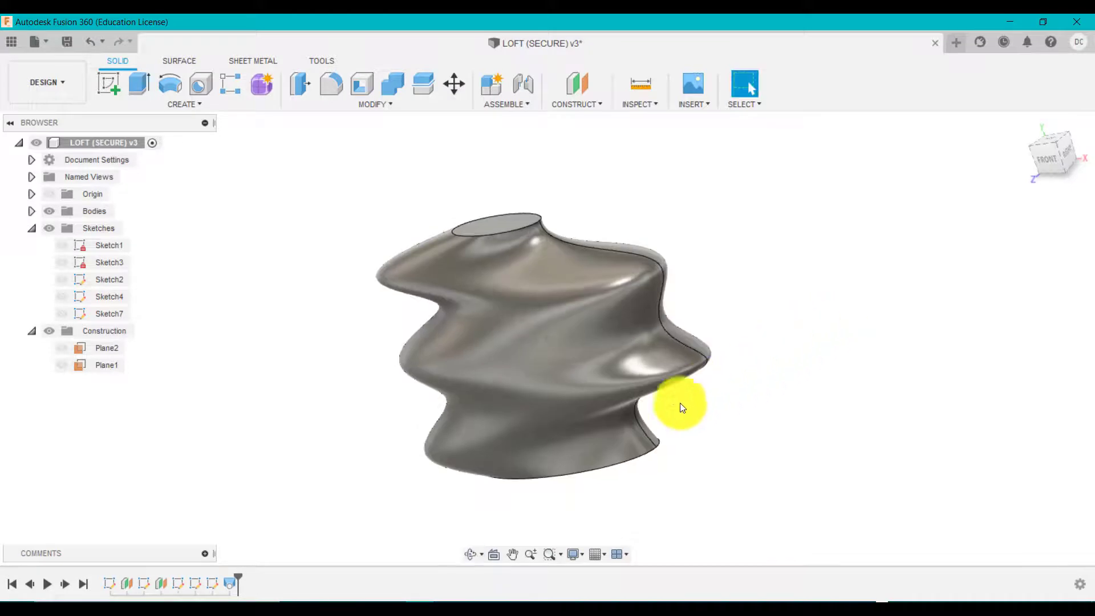
Step: Delete the rippled loft feature from the timeline
left_click(60, 316)
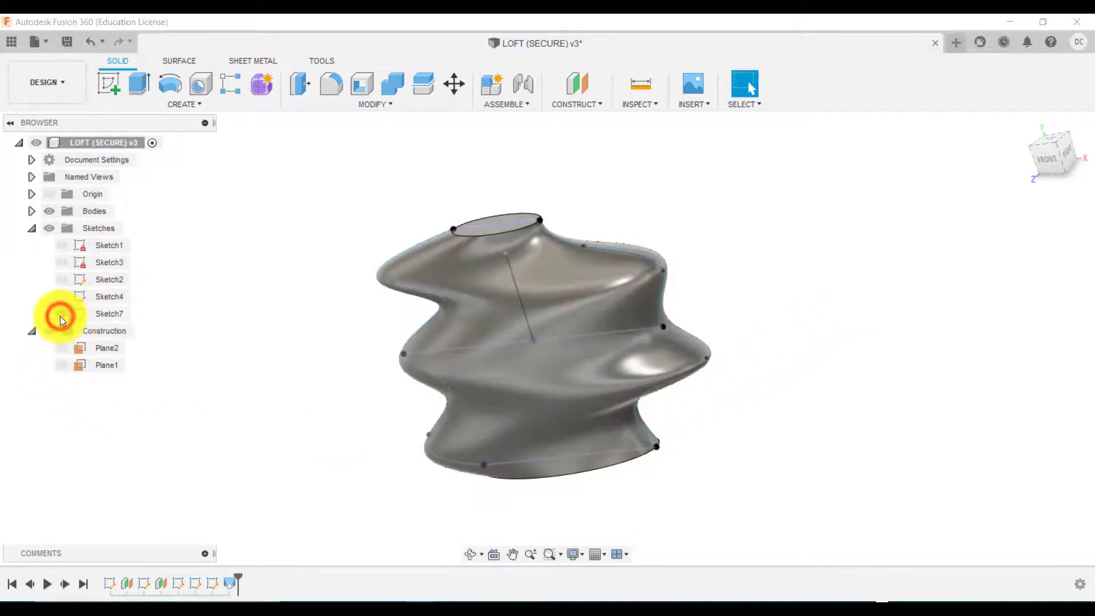
left_click(222, 251)
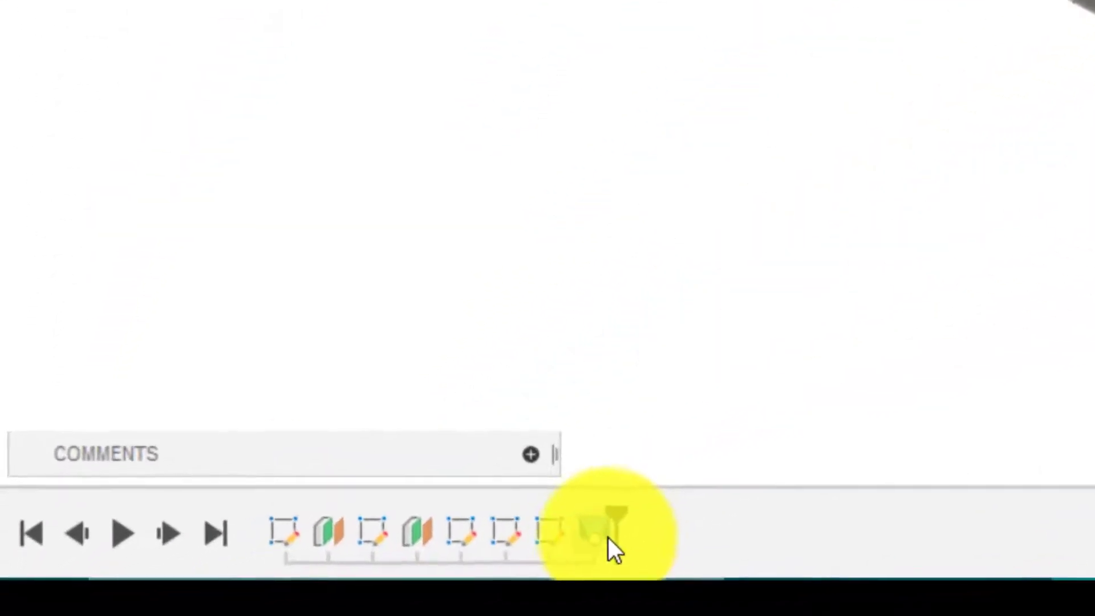
right_click(235, 585)
left_click(683, 301)
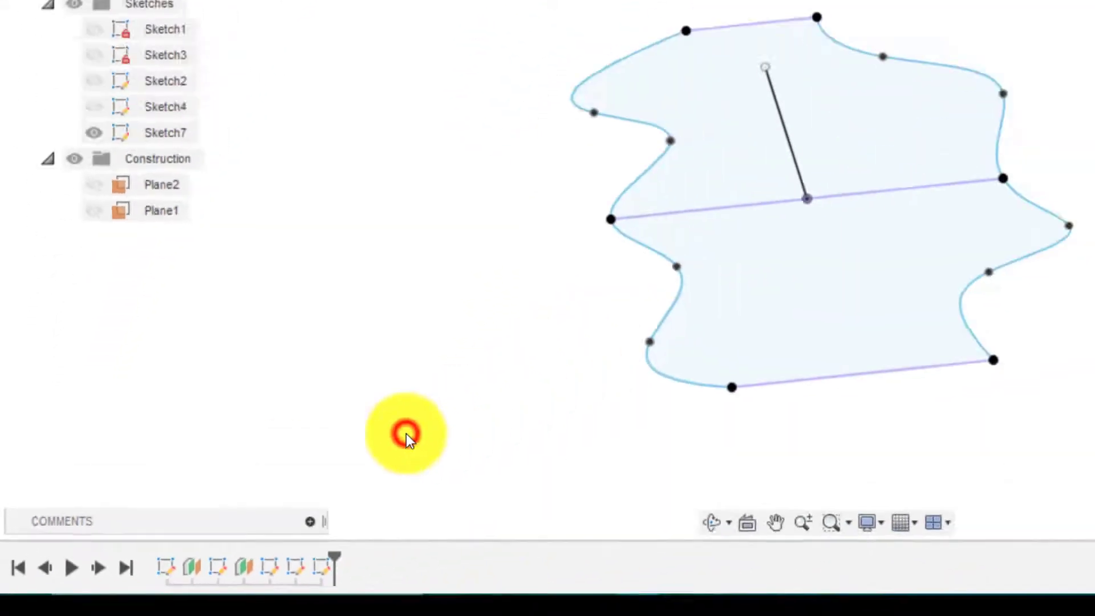
Step: Hide Sketch7 and show Sketch4, Sketch3 and Sketch1 instead
left_click(65, 296)
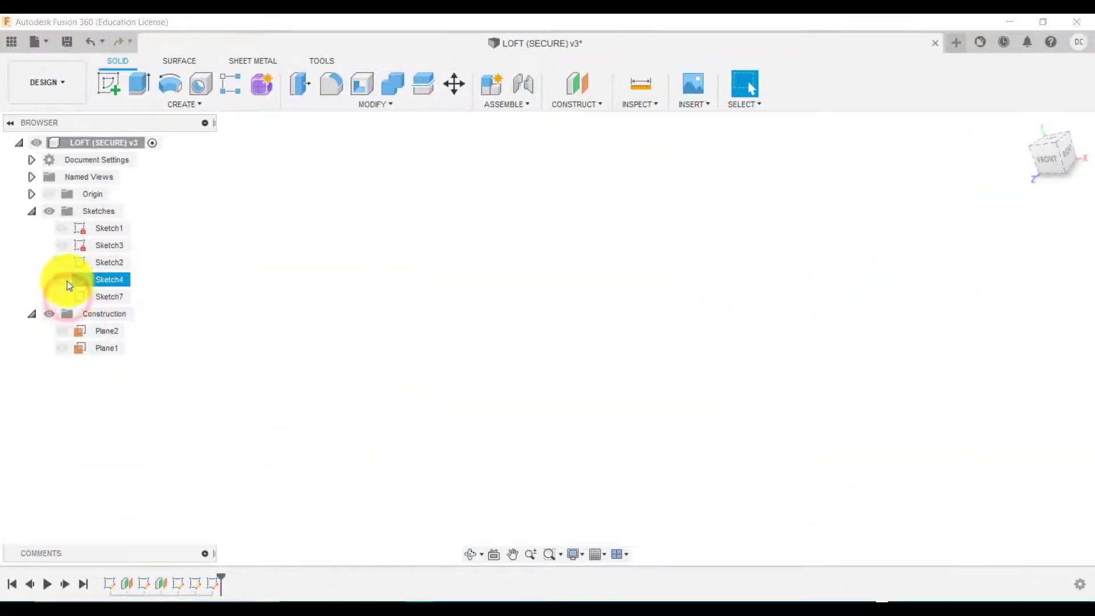
left_click(63, 279)
left_click(62, 245)
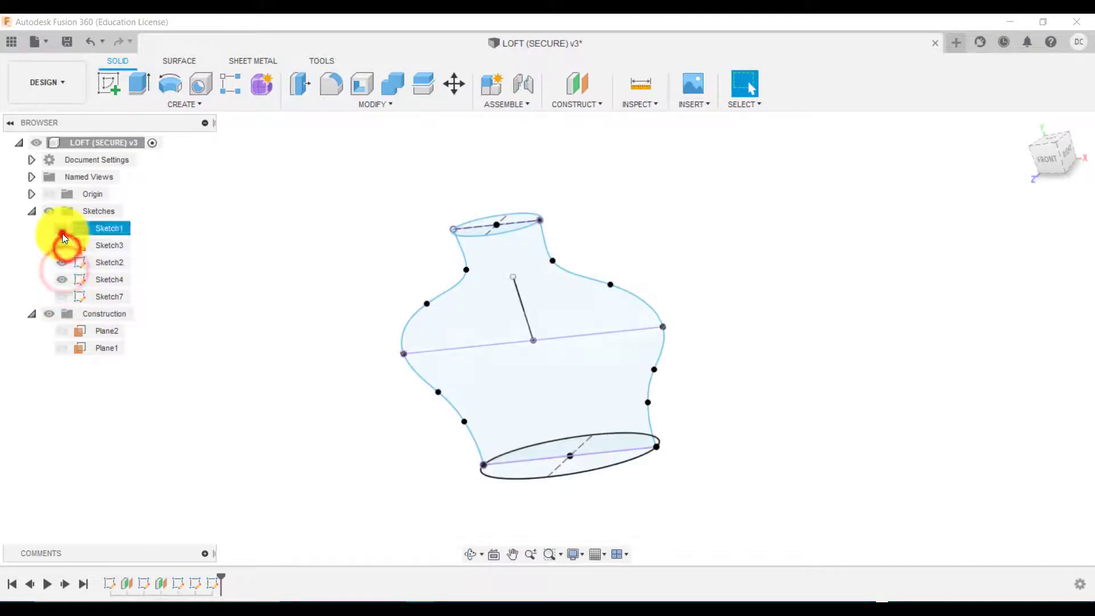
left_click(62, 228)
left_click(1024, 128)
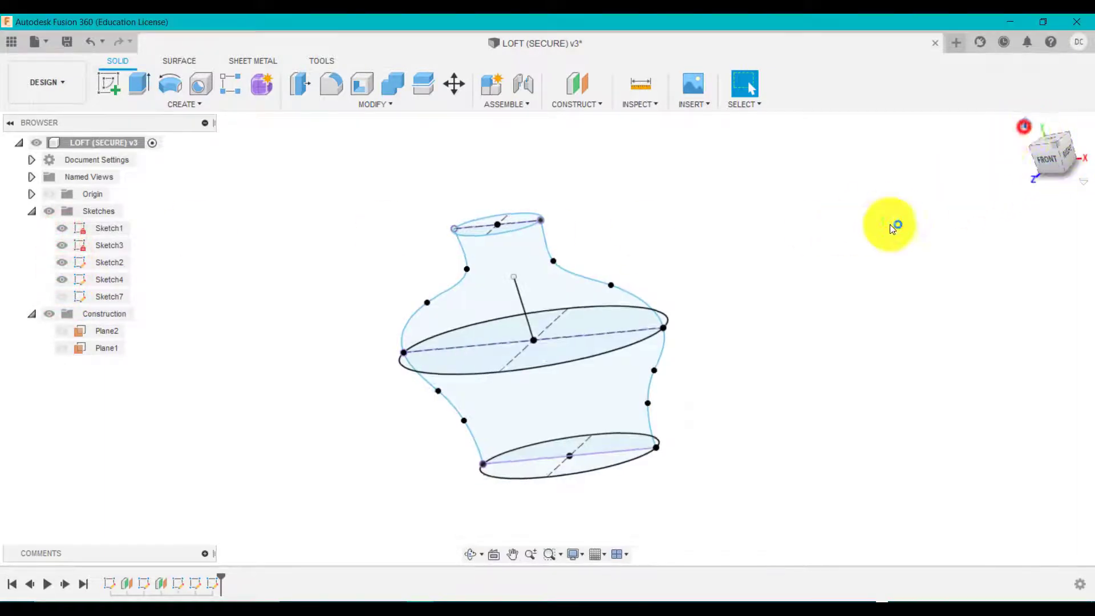
middle_click_drag(803, 343, 872, 298, "shift")
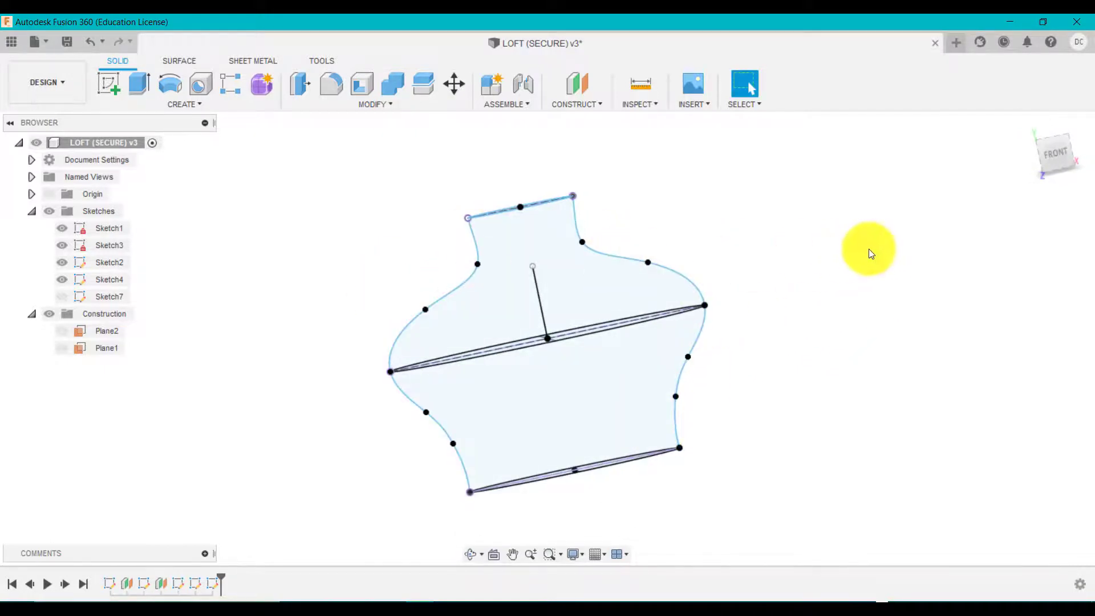
middle_click_drag(868, 245, 828, 293, "shift")
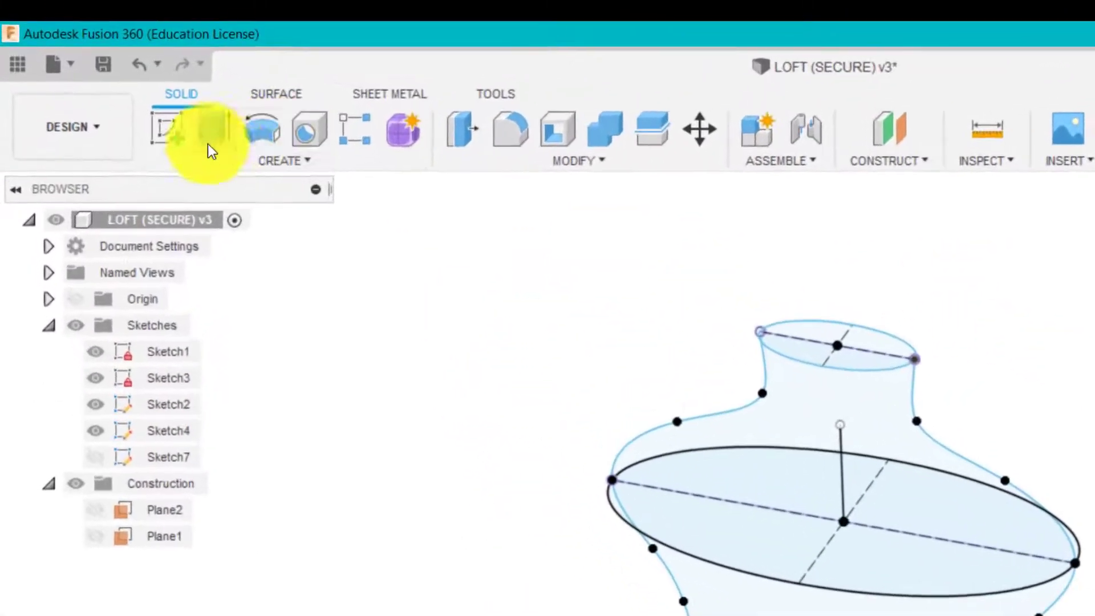
left_click(231, 164)
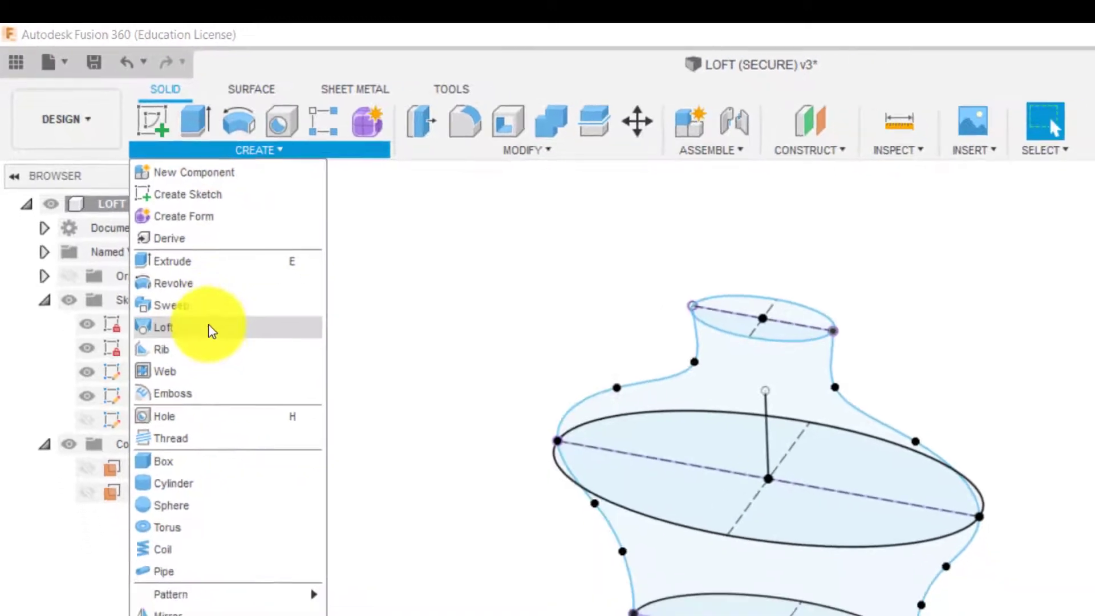
Step: Start a loft through the top, middle and bottom ellipses as profiles
left_click(231, 358)
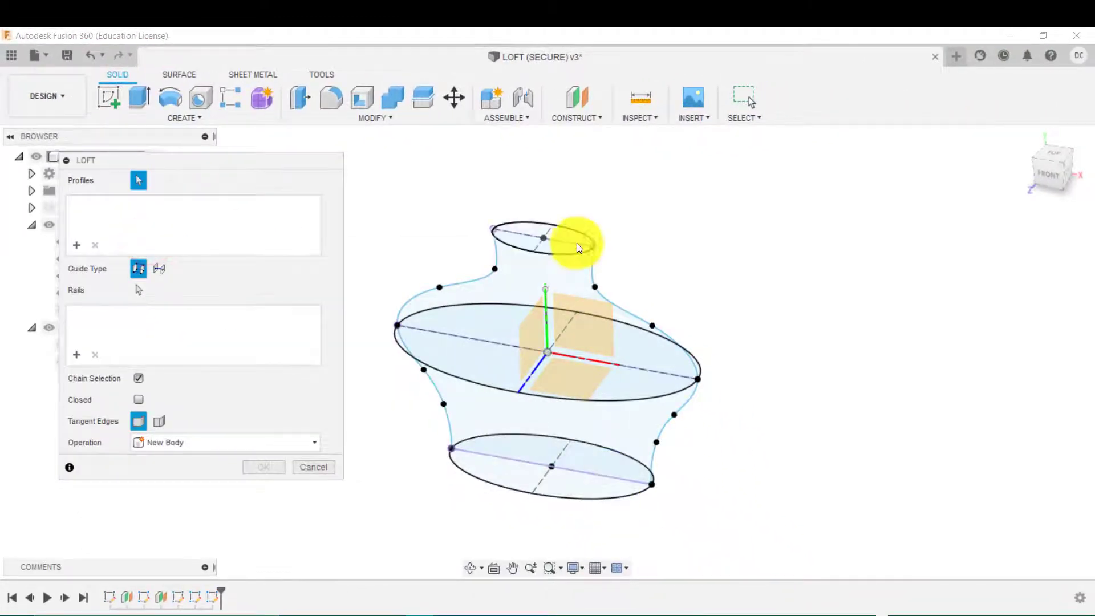
left_click(580, 234)
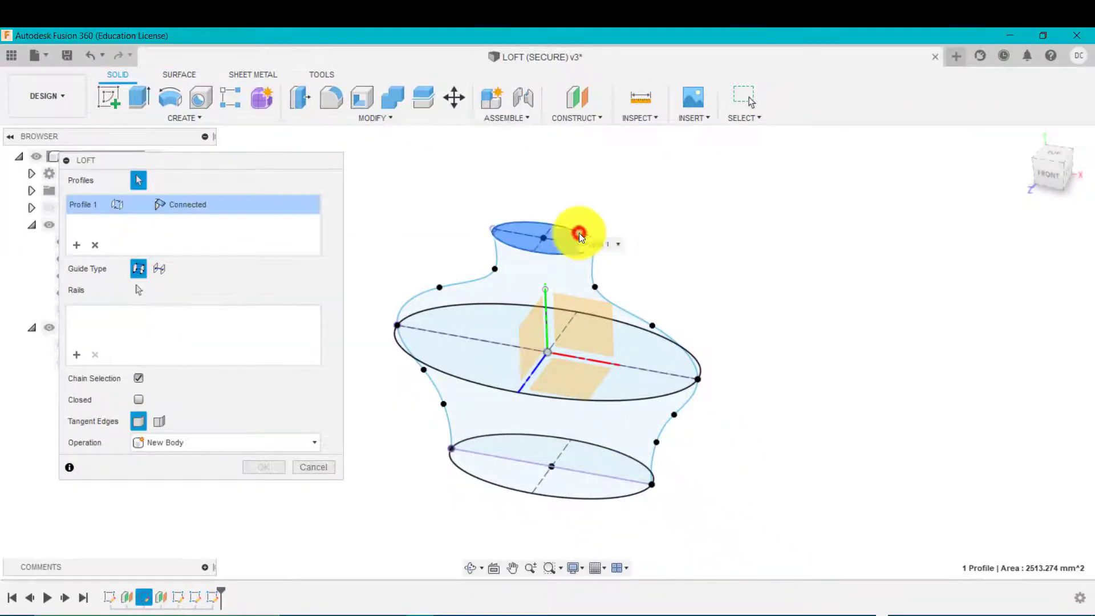
left_click(626, 400)
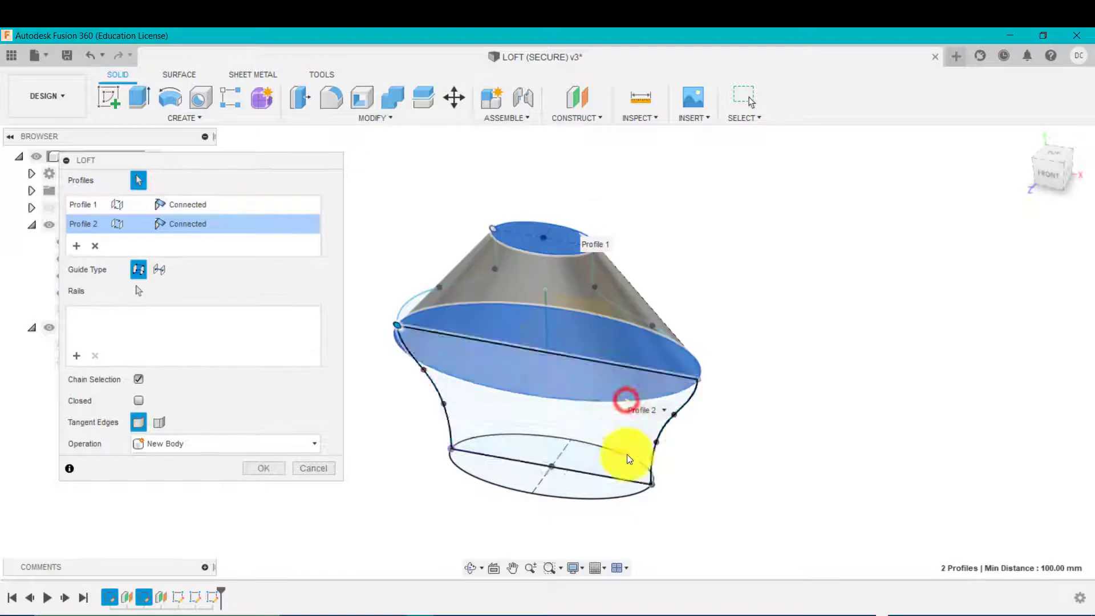
left_click(620, 495)
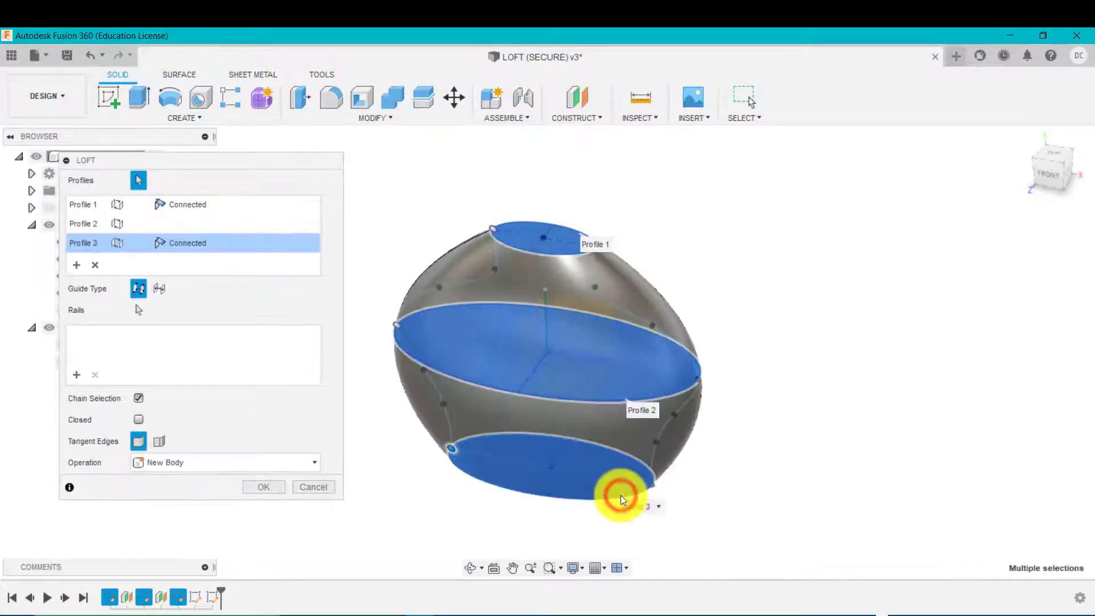
left_click(1052, 164)
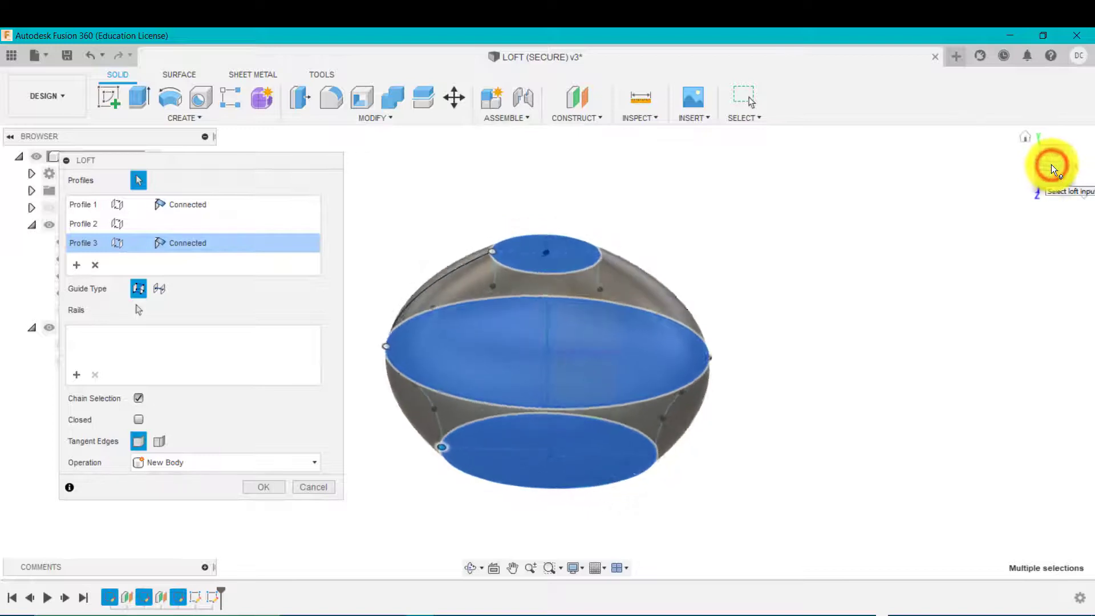
left_click(1056, 177)
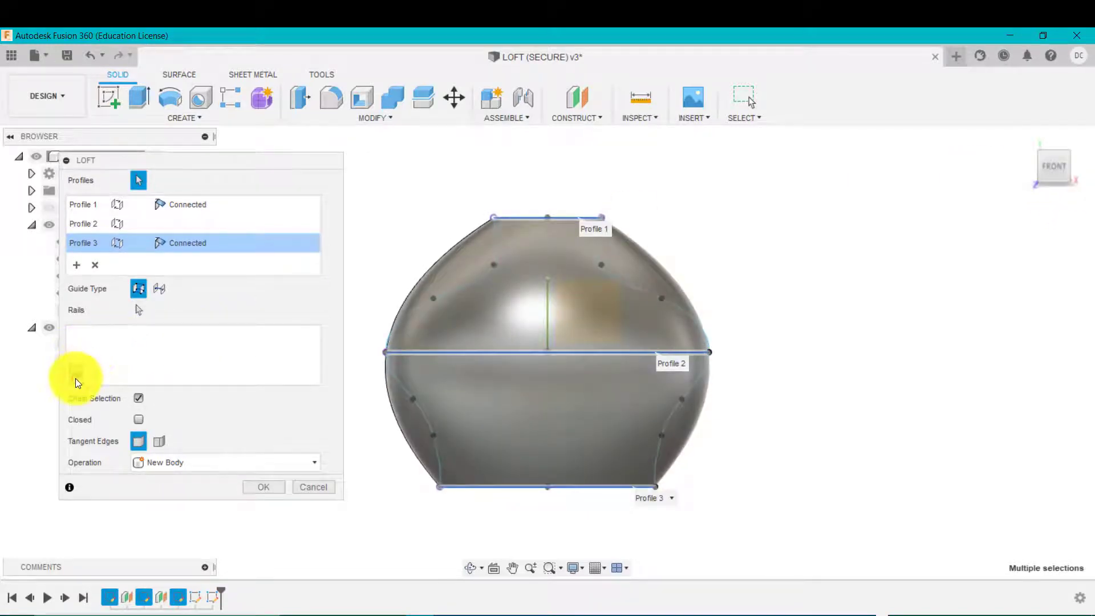
Step: Add the right and left outline curves as rails and create the torso solid
left_click(75, 378)
left_click(646, 293)
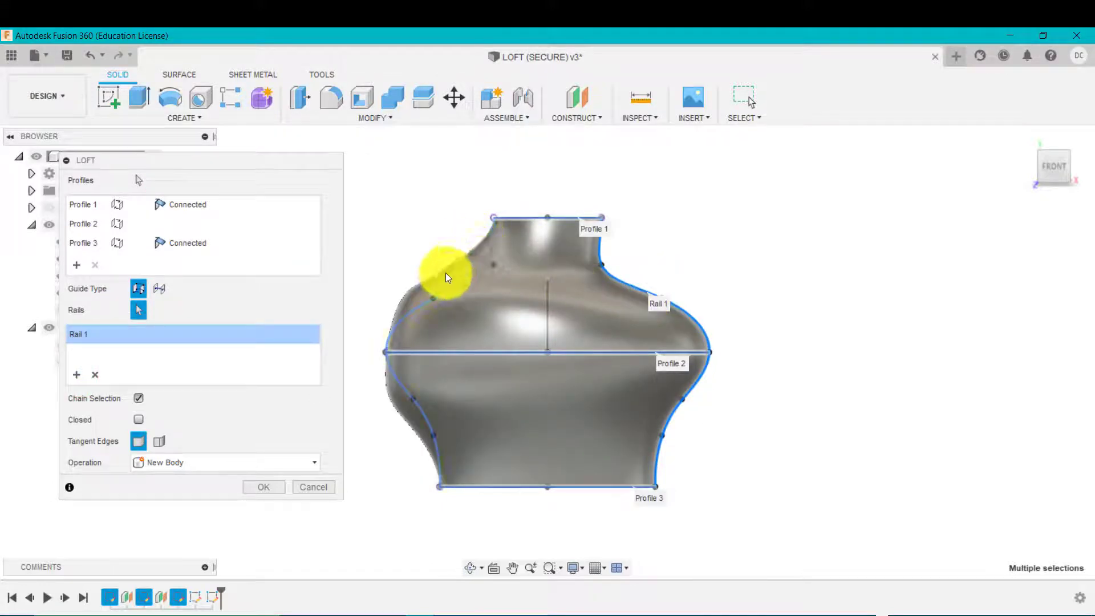
left_click(76, 375)
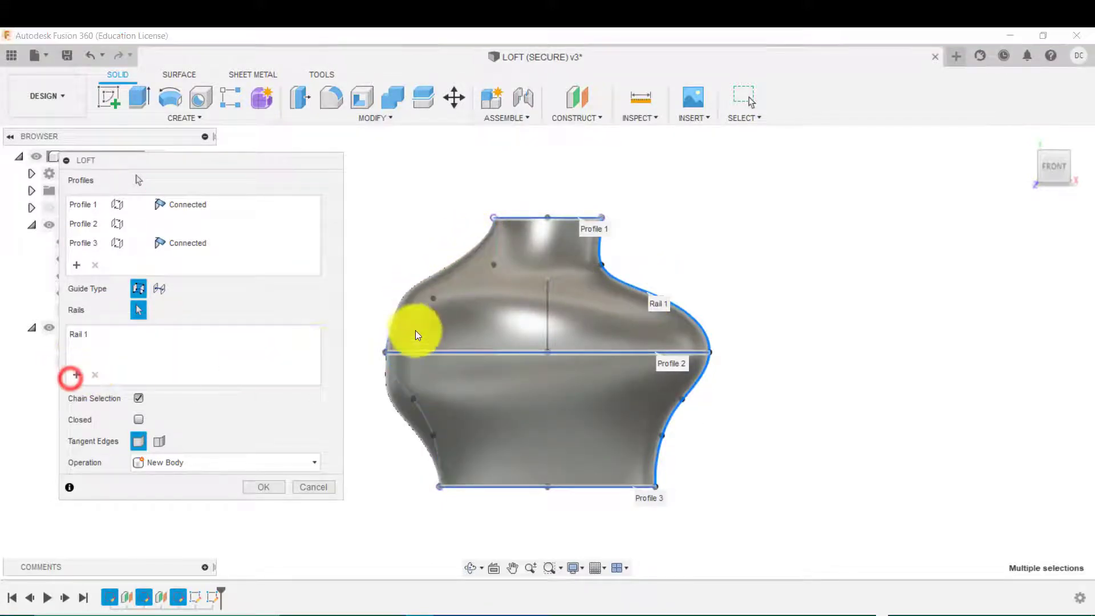
left_click(407, 318)
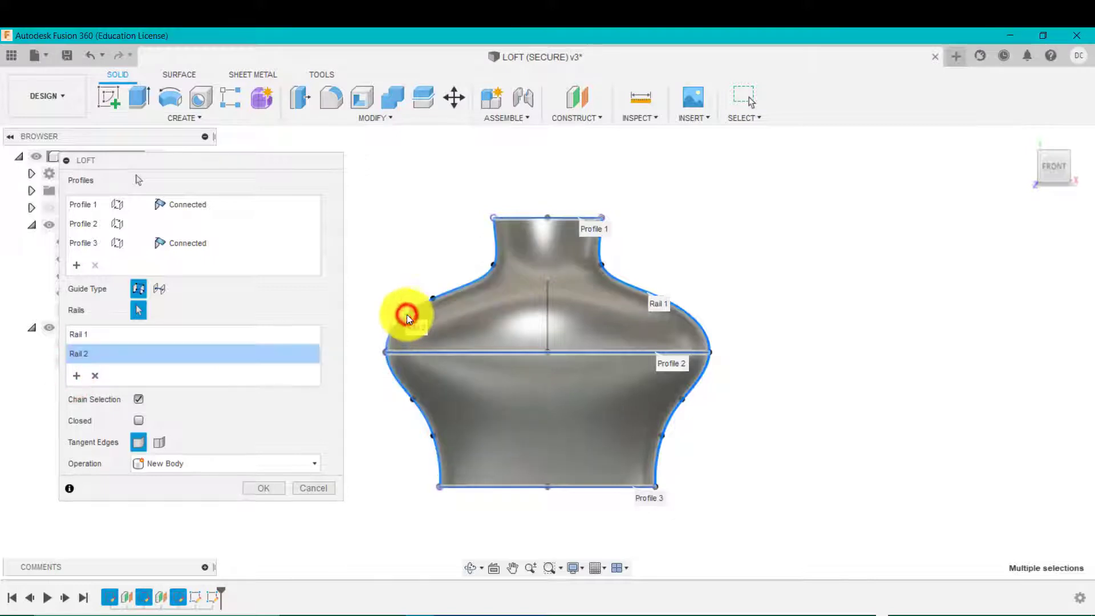
left_click(260, 490)
left_click(1025, 137)
Step: Hide the three profile sketches Sketch1, Sketch2 and Sketch3
left_click(61, 292)
left_click(61, 276)
left_click(62, 259)
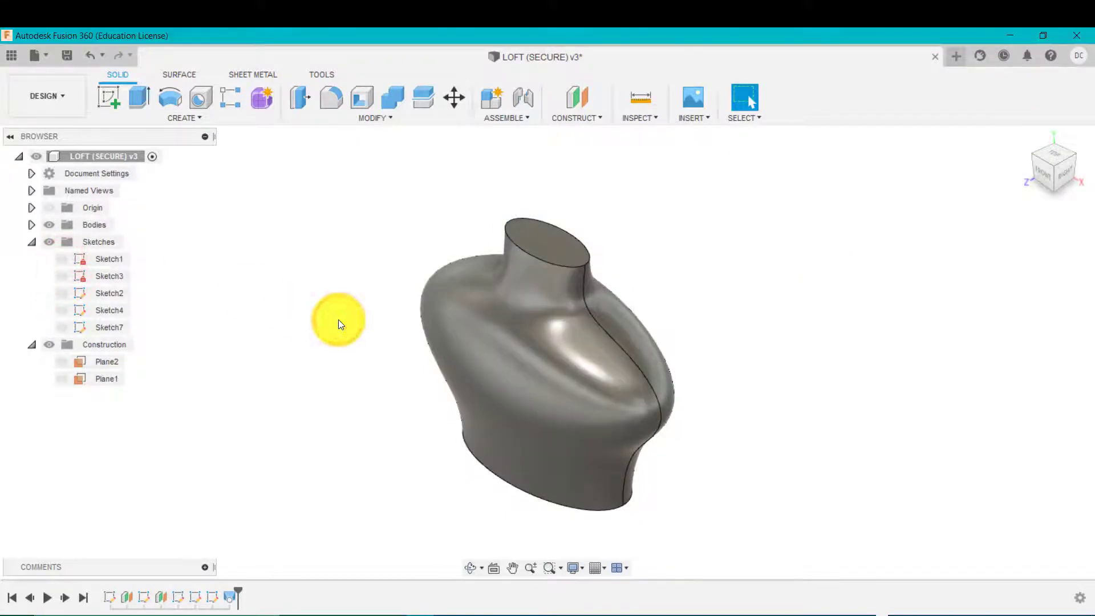
Step: Shell the torso to 3 mm thickness, removing the top neck face to leave it open
middle_click_drag(388, 369, 418, 357, "shift")
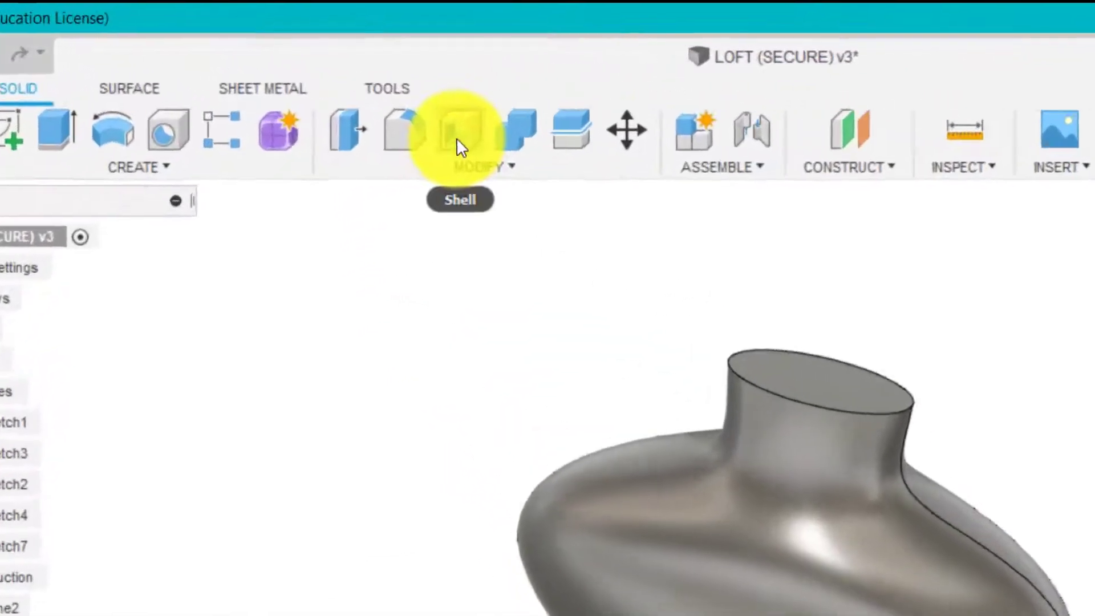
left_click(378, 103)
left_click(609, 259)
type("3")
key("Return")
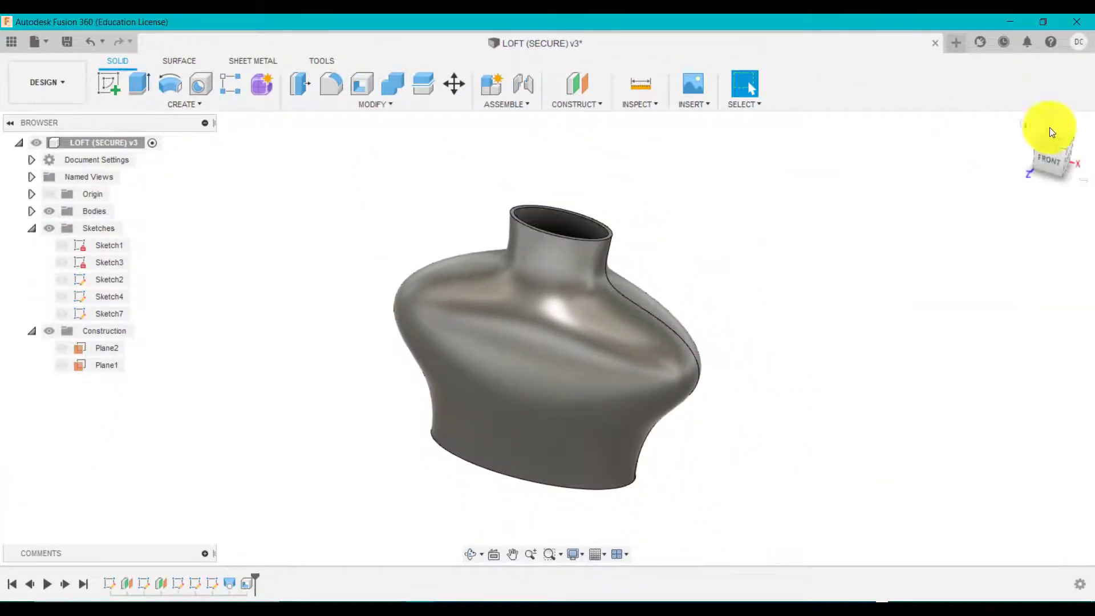
left_click(1030, 126)
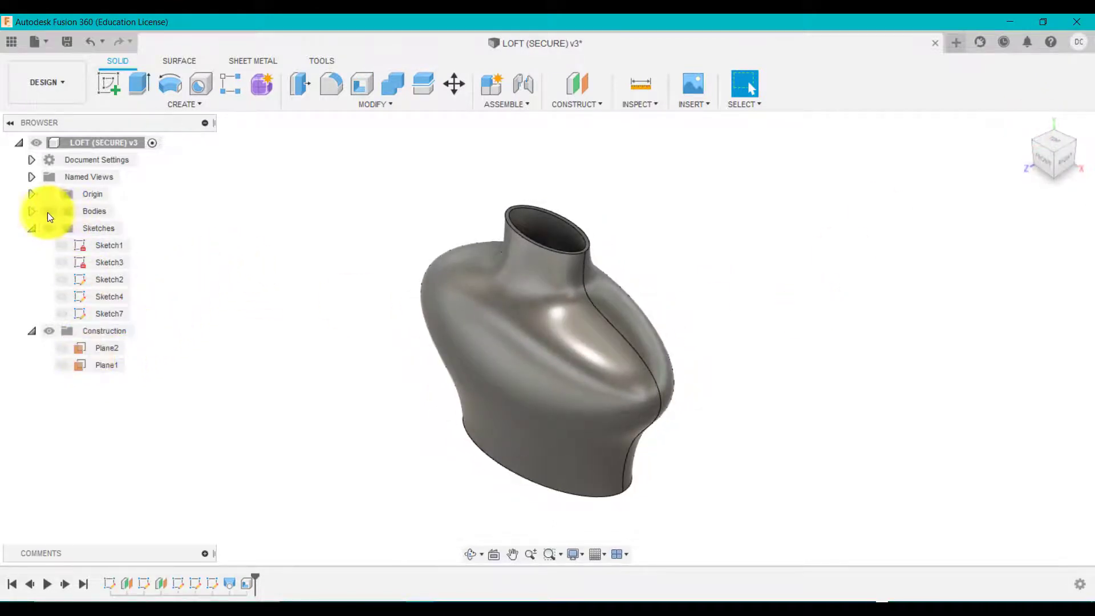
Step: Show the origin planes, section the hollow torso at several Y depths, then cancel the analysis
left_click(31, 193)
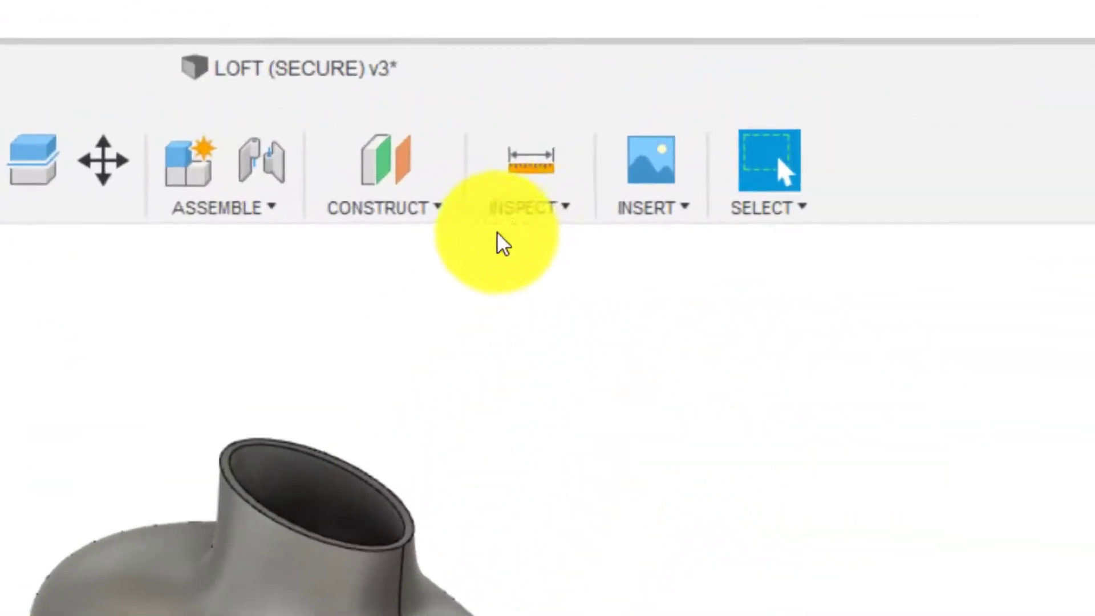
left_click(511, 220)
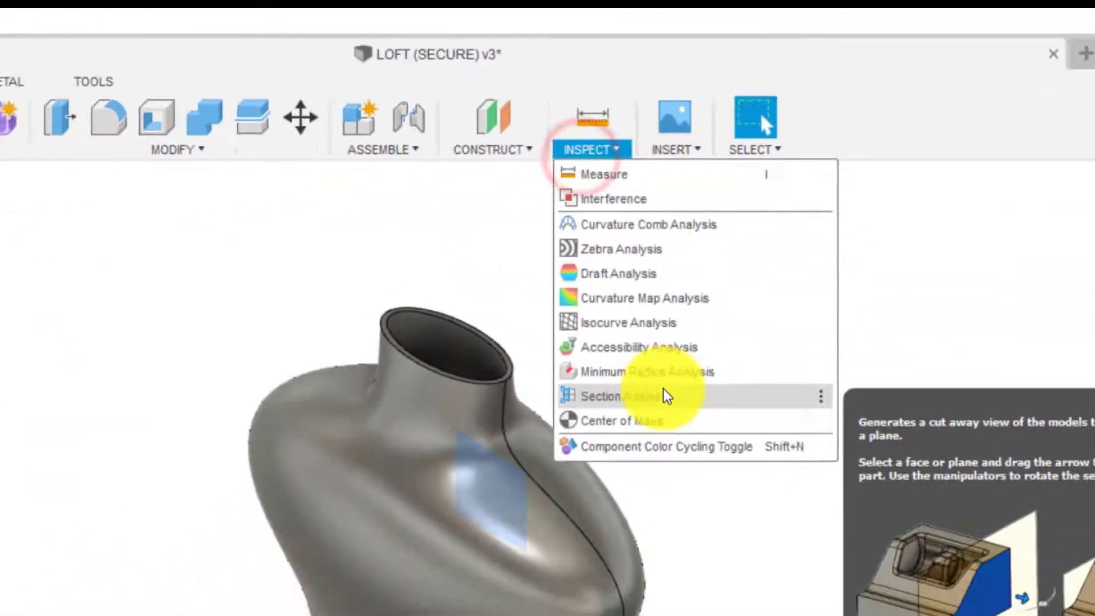
left_click(637, 567)
mouse_move(514, 360)
left_mouse_down()
mouse_move(409, 435)
mouse_move(496, 388)
left_mouse_up()
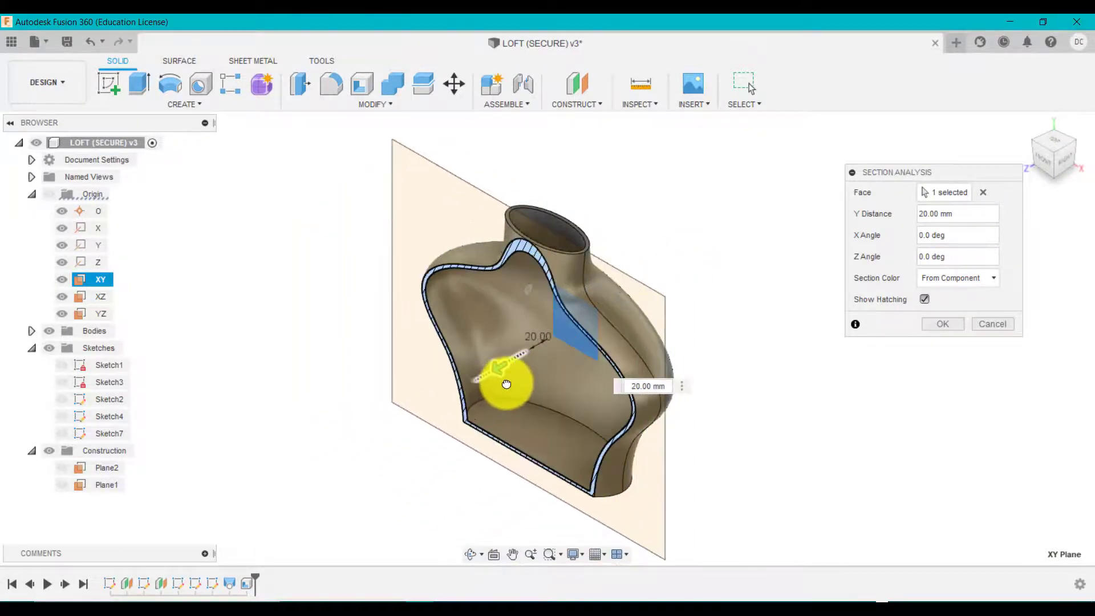
left_click_drag(507, 384, 497, 421)
left_click(988, 320)
left_click(1027, 125)
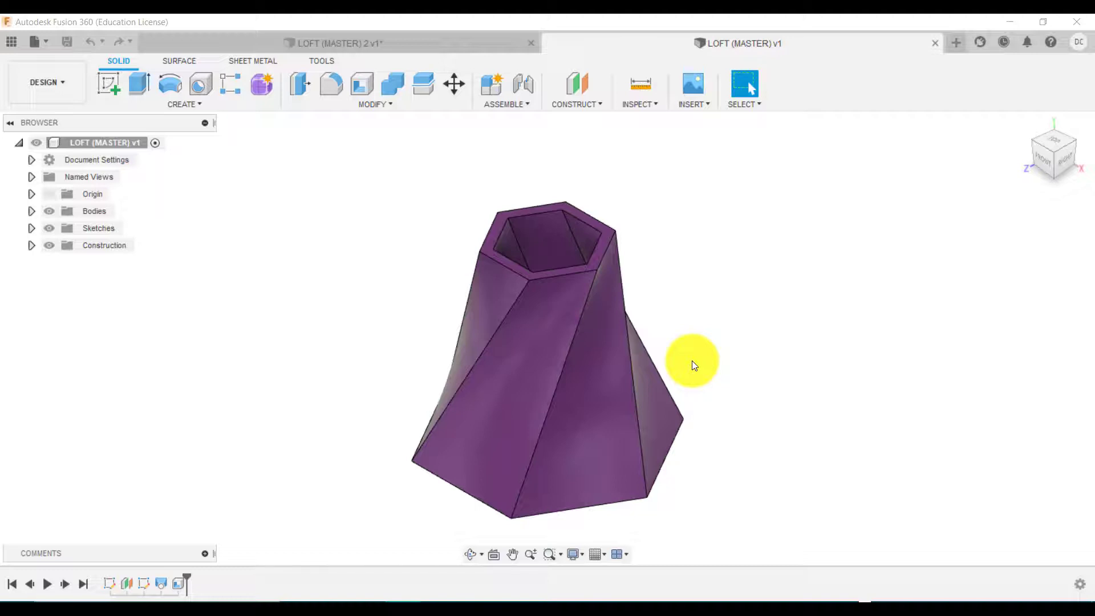
Step: Switch to the LOFT (MASTER) 2 v1 design and locate Plane1 among the construction items
left_click(430, 44)
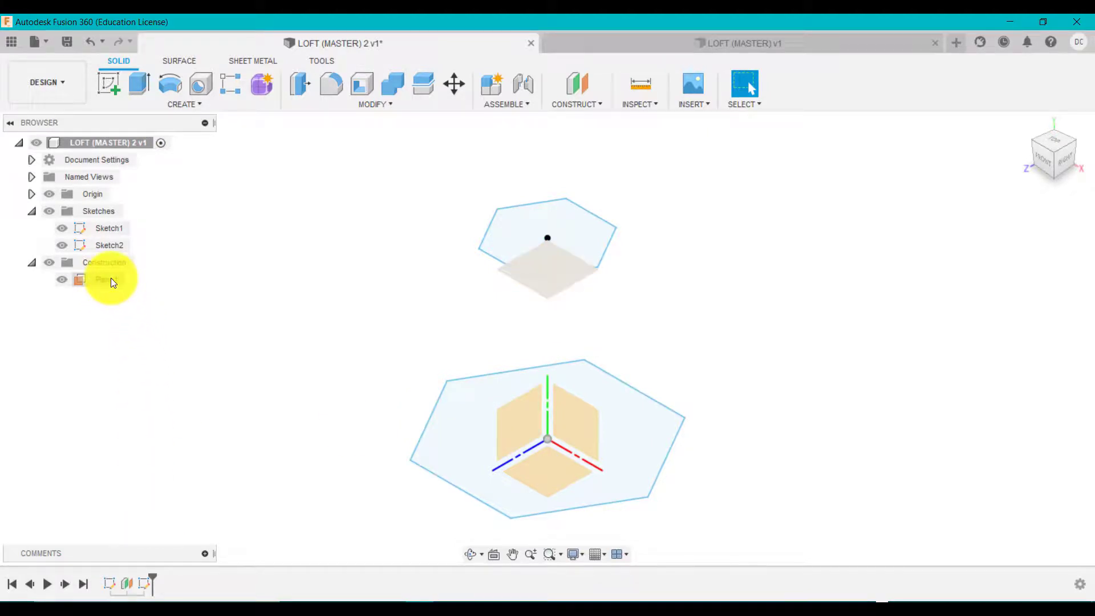
left_click(559, 283)
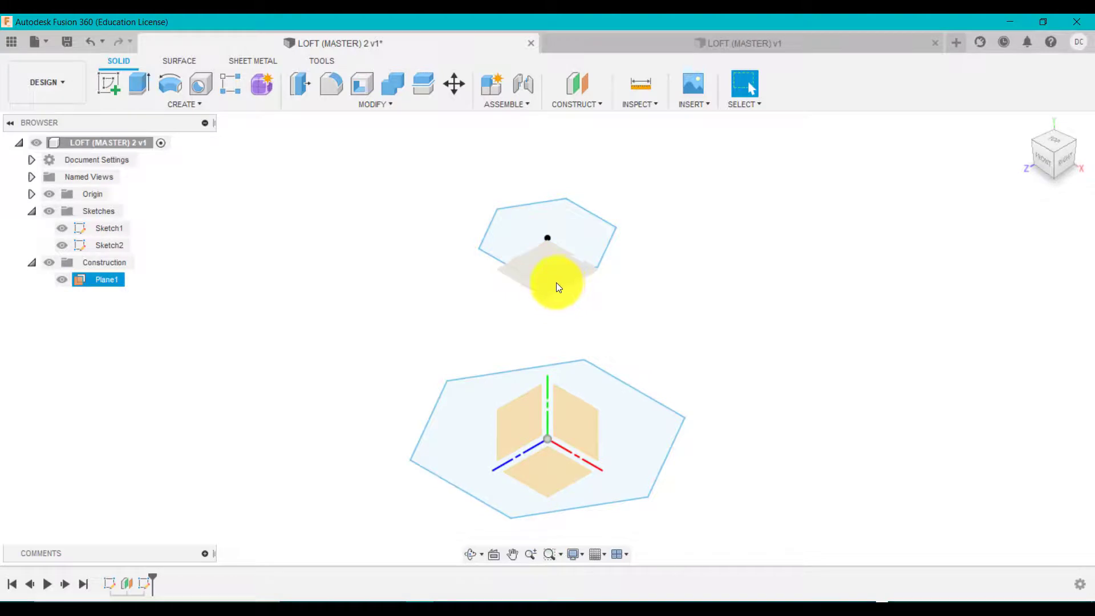
left_click(636, 257)
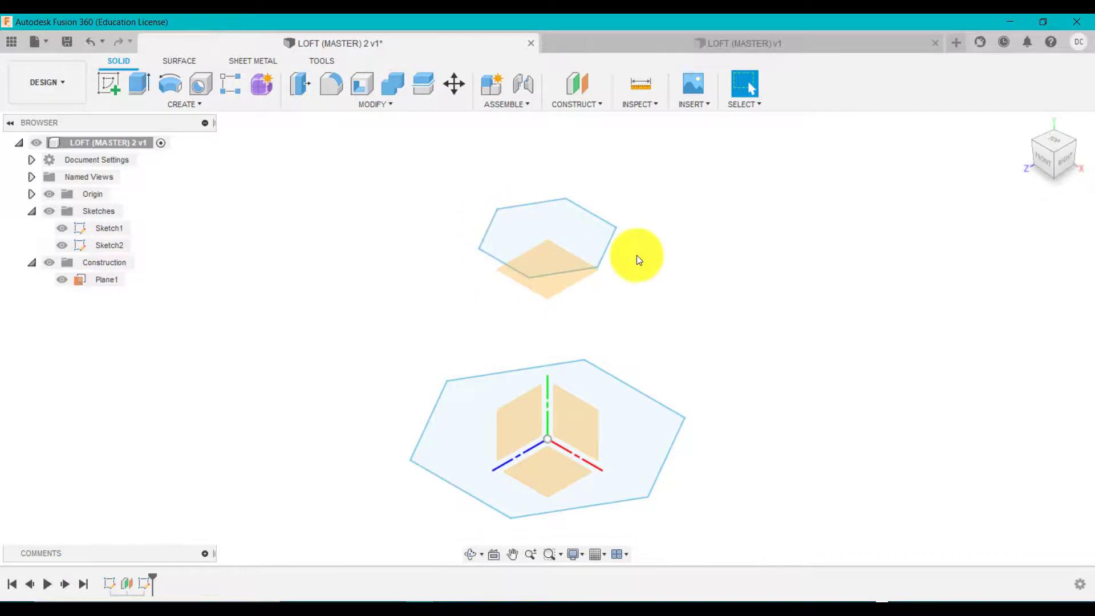
Step: Loft a new solid body from the lower hexagon profile to the upper hexagon
left_click(193, 107)
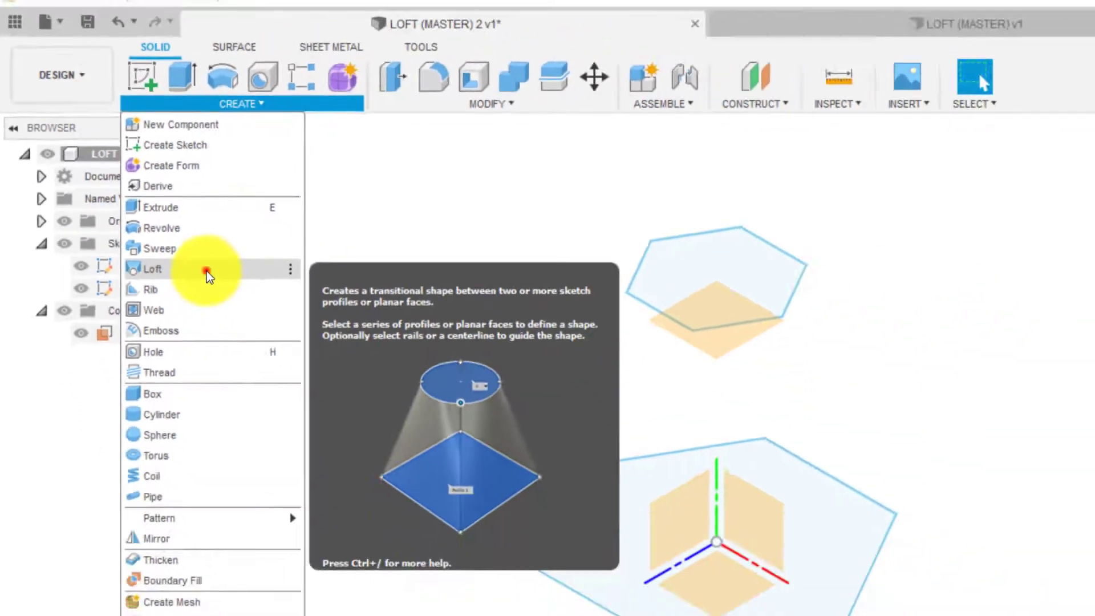
left_click(228, 350)
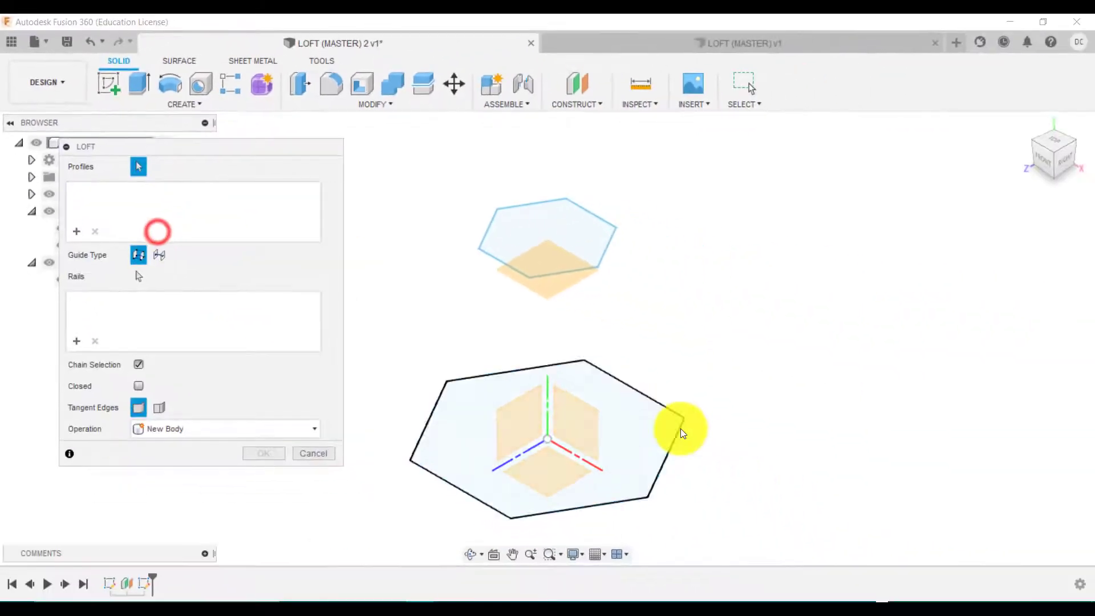
left_click(665, 463)
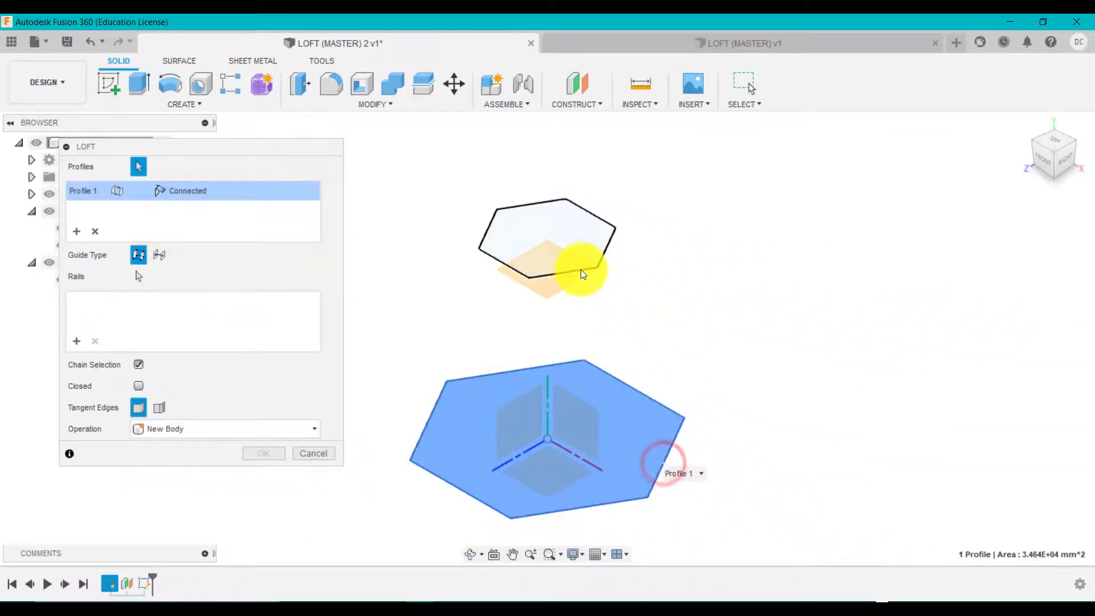
left_click(582, 268)
left_click_drag(221, 146, 371, 141)
left_click(415, 448)
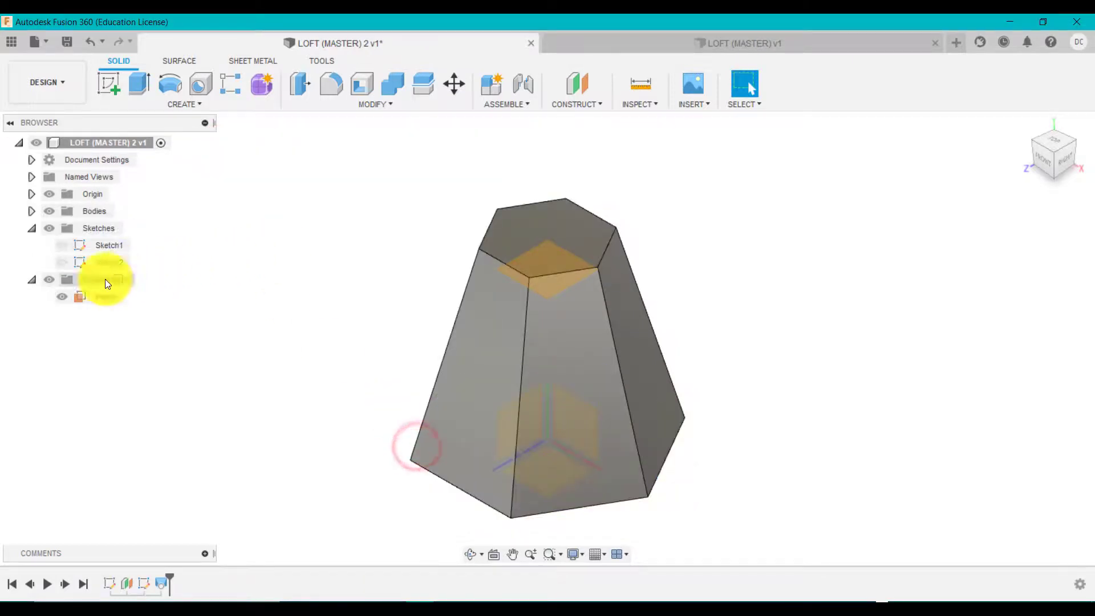
Step: Hide Plane1 and check the loft from the Top view before returning Home
left_click(62, 297)
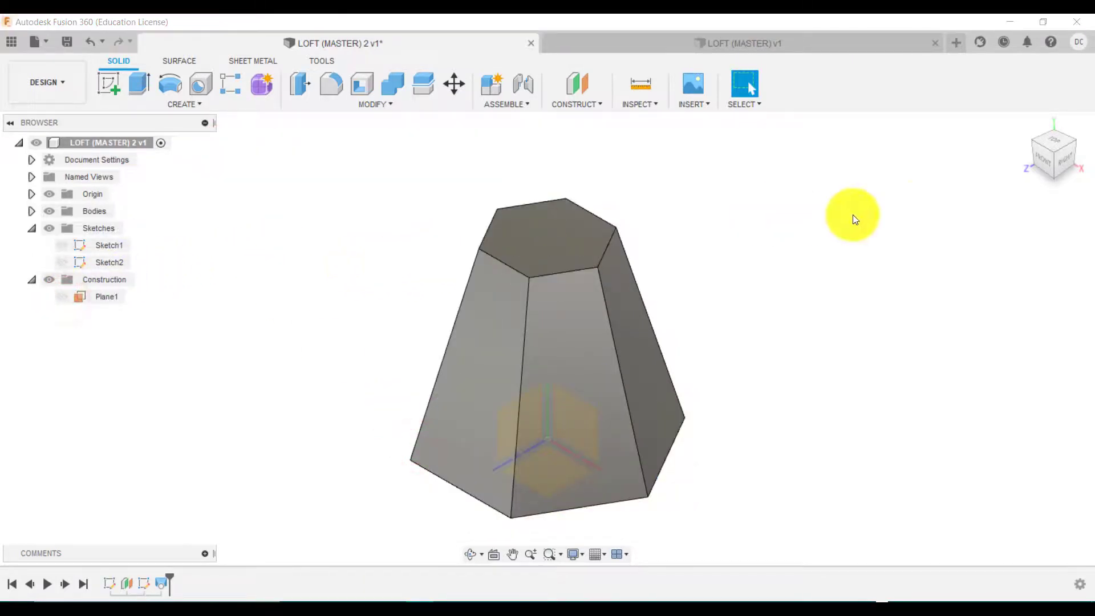
left_click(1038, 142)
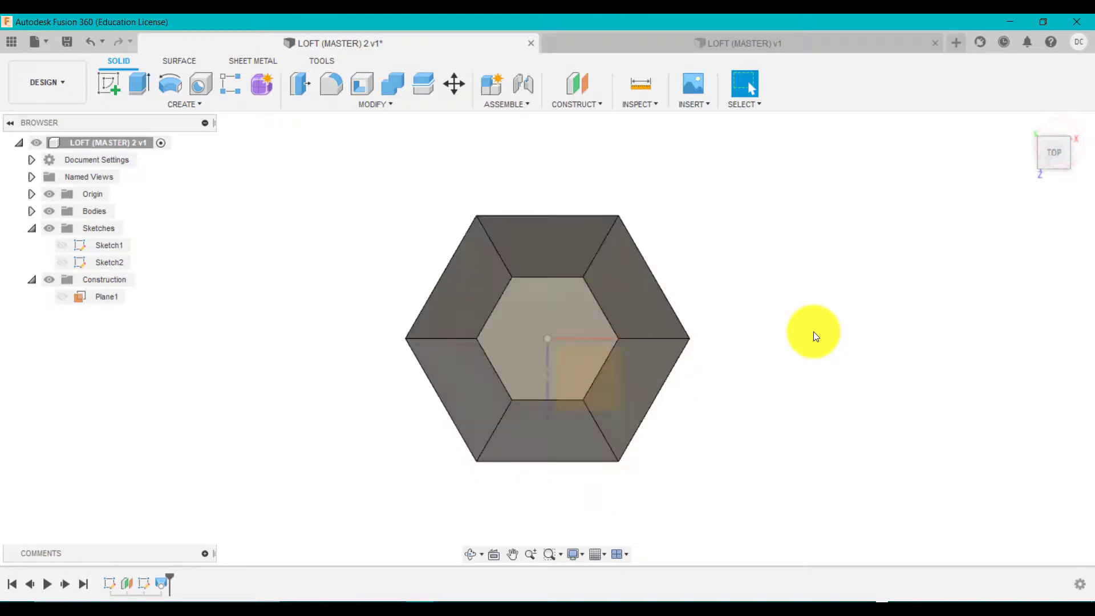
left_click(1017, 128)
Step: Reopen the loft for editing and try sliding the top connection point, undoing the first move
right_click(359, 544)
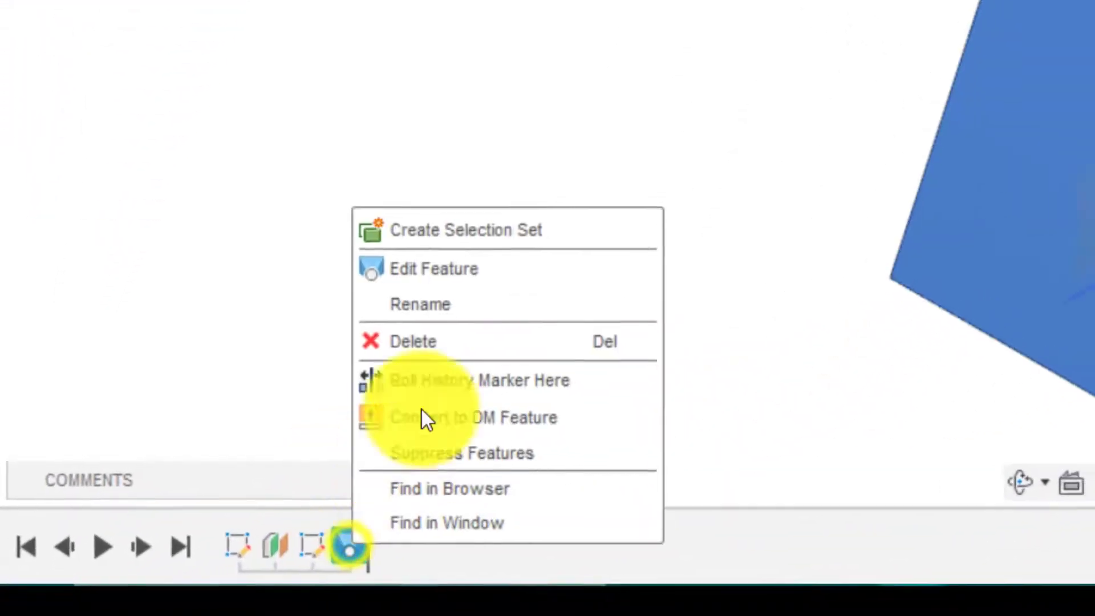
left_click(422, 273)
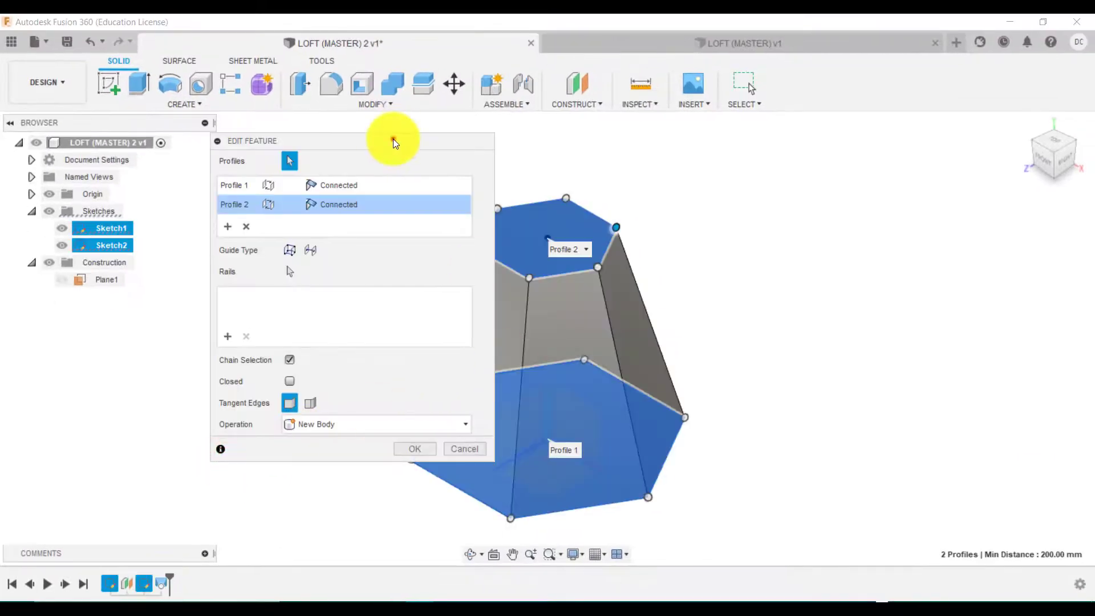
left_click_drag(392, 138, 236, 139)
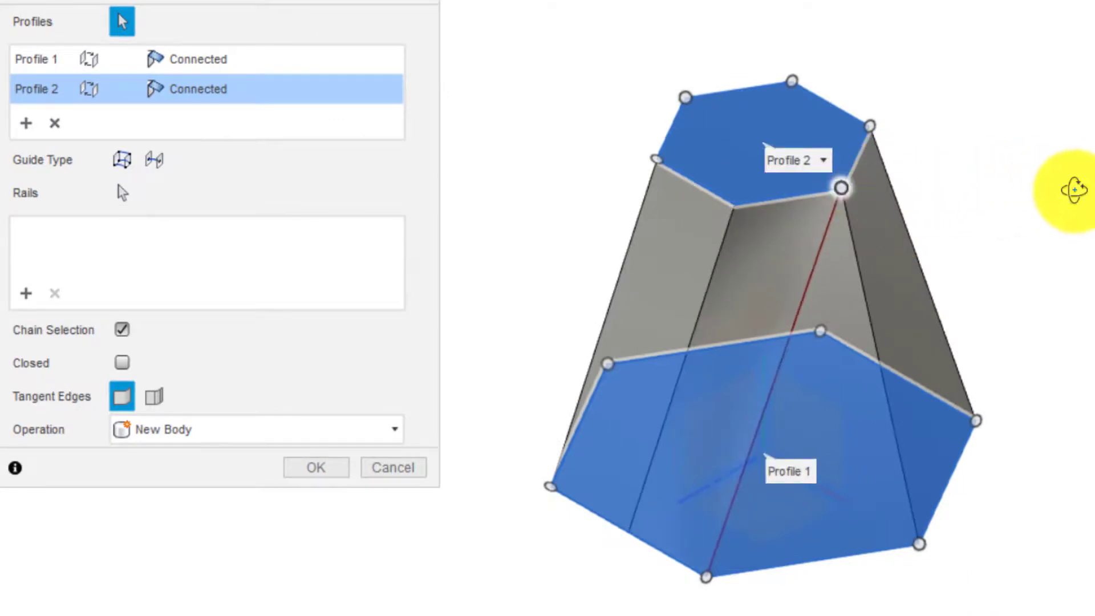
middle_click_drag(1075, 190, 779, 223, "shift")
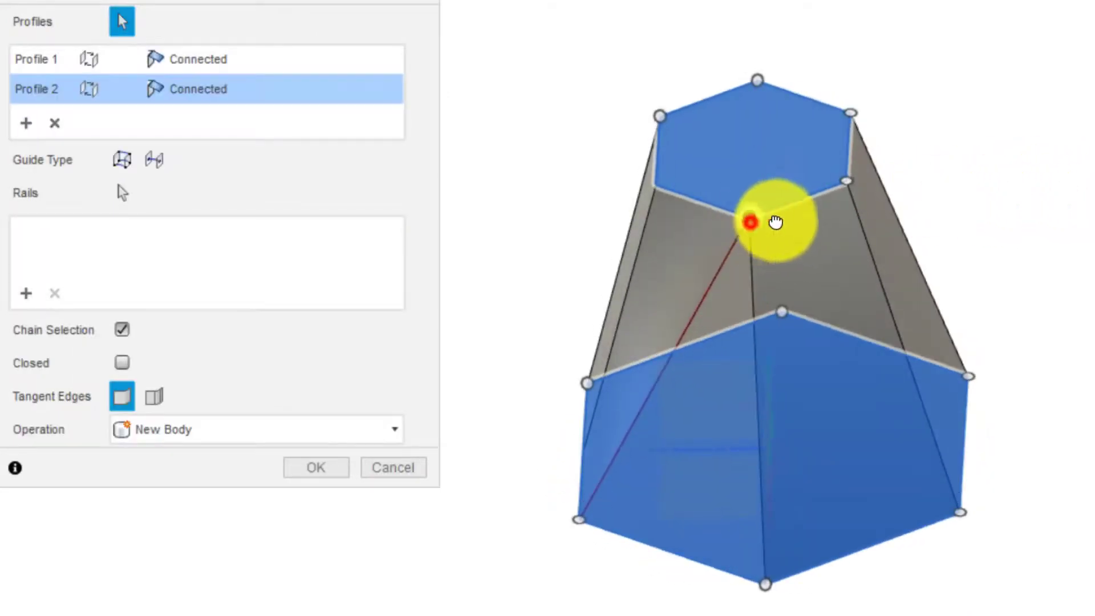
left_click_drag(779, 221, 689, 200)
left_click_drag(755, 215, 803, 206)
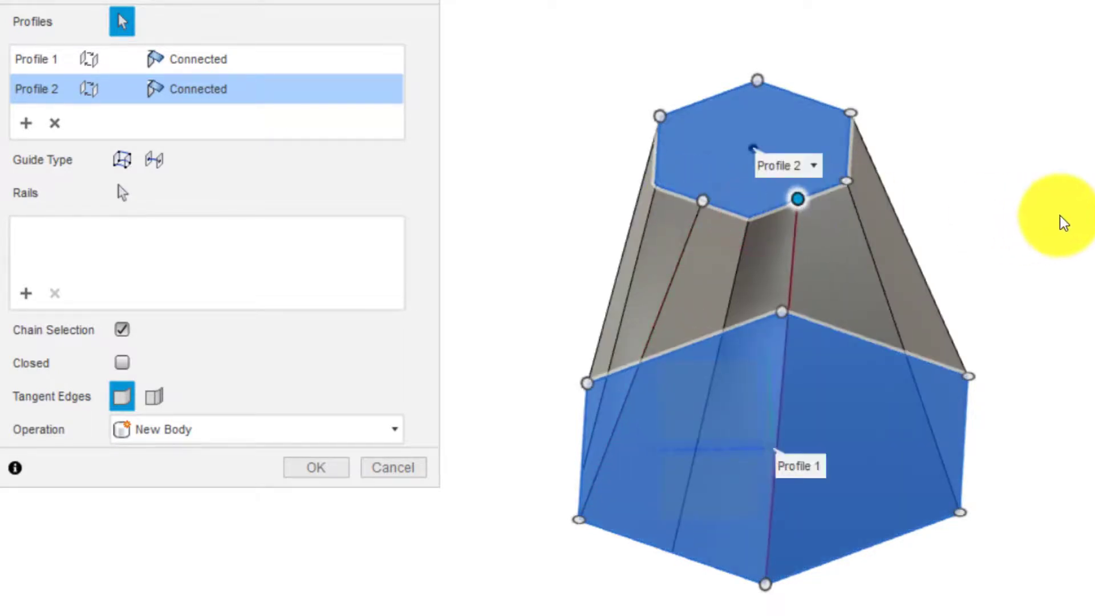
key("ctrl+z")
Step: Keep moving the top profile's connection point around the hexagon to twist the side faces
left_click_drag(762, 240, 800, 211)
left_click_drag(720, 235, 768, 216)
middle_click_drag(973, 218, 1019, 214, "shift")
left_click_drag(686, 196, 707, 234)
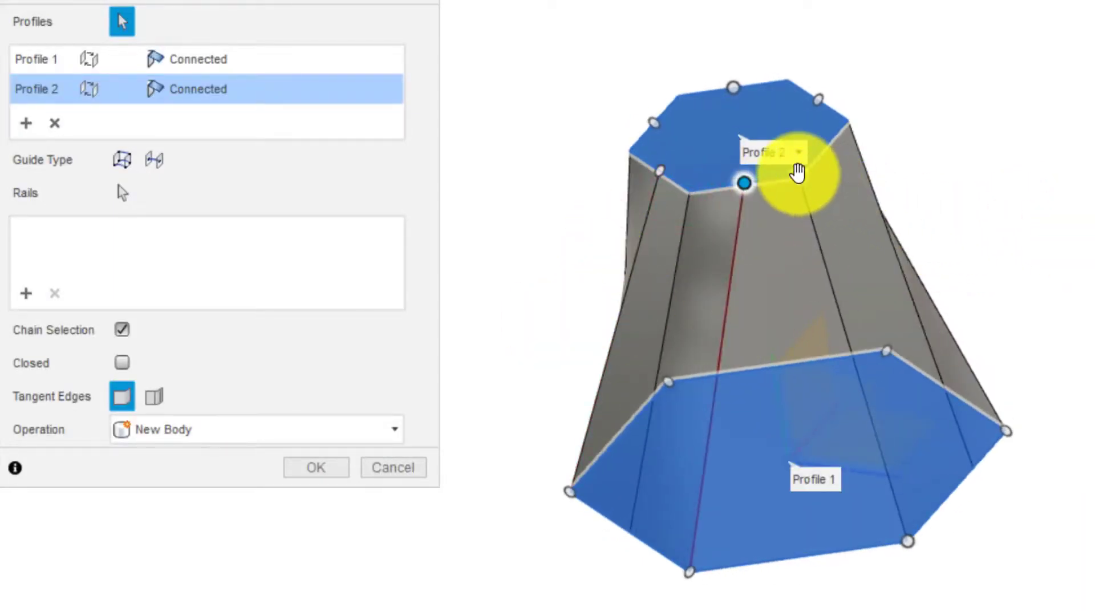
left_click(797, 172)
mouse_move(1027, 196)
middle_mouse_down("shift")
mouse_move(833, 196)
mouse_move(777, 215)
middle_mouse_up("shift")
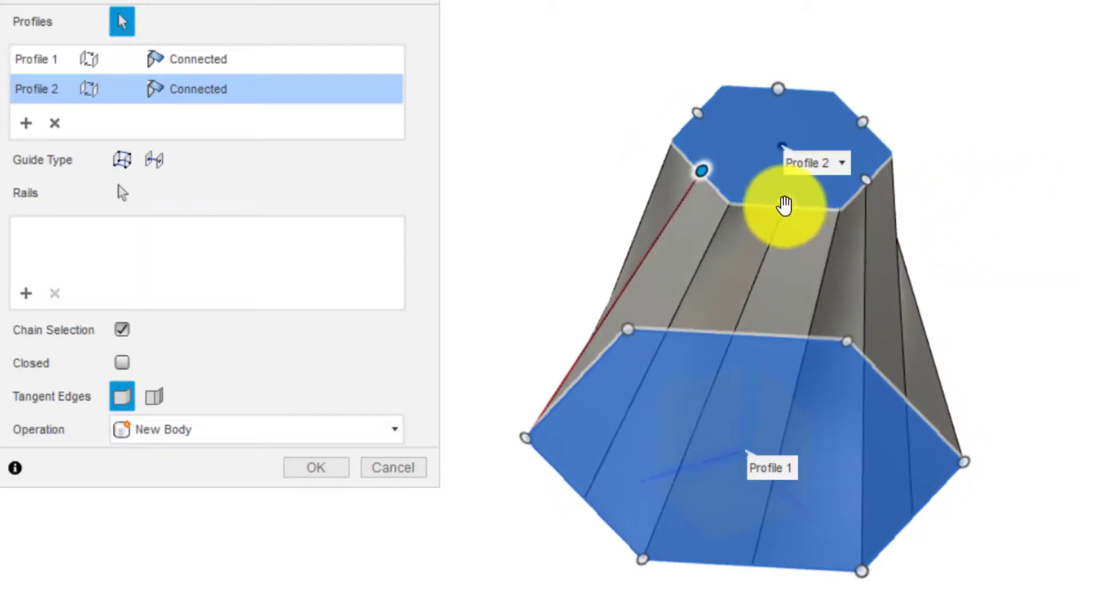
left_click_drag(785, 204, 840, 207)
Step: Settle the connection point at its final vertex and confirm the twisted loft
middle_click_drag(1052, 213, 964, 234, "shift")
left_click_drag(773, 249, 829, 238)
middle_click_drag(973, 284, 889, 283, "shift")
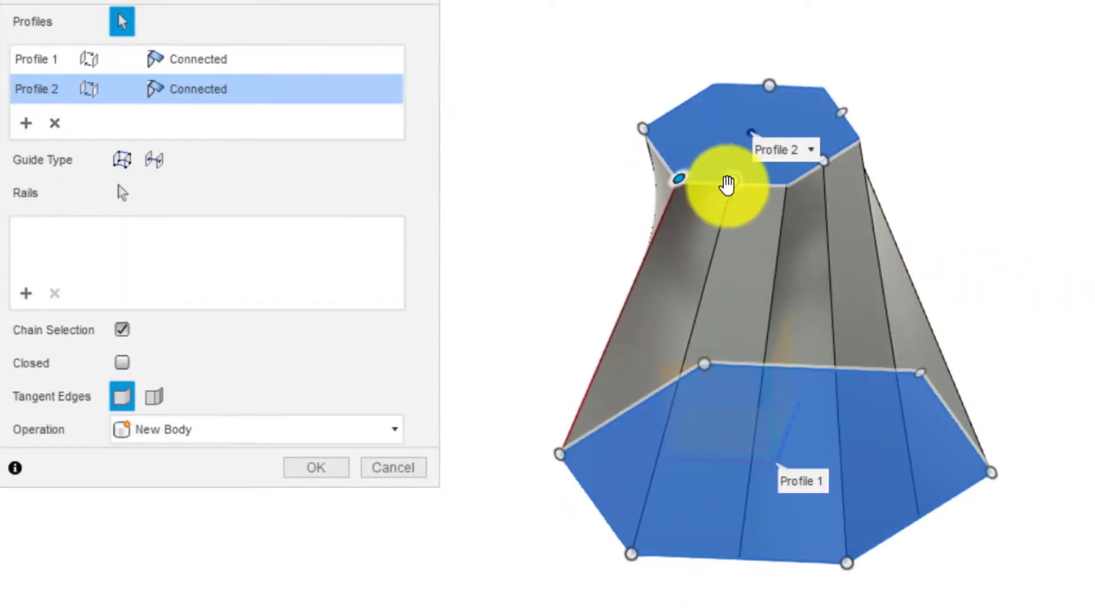
left_click_drag(729, 182, 785, 185)
middle_click_drag(1039, 273, 959, 284, "shift")
left_click_drag(746, 201, 802, 210)
middle_click_drag(1038, 301, 726, 213, "shift")
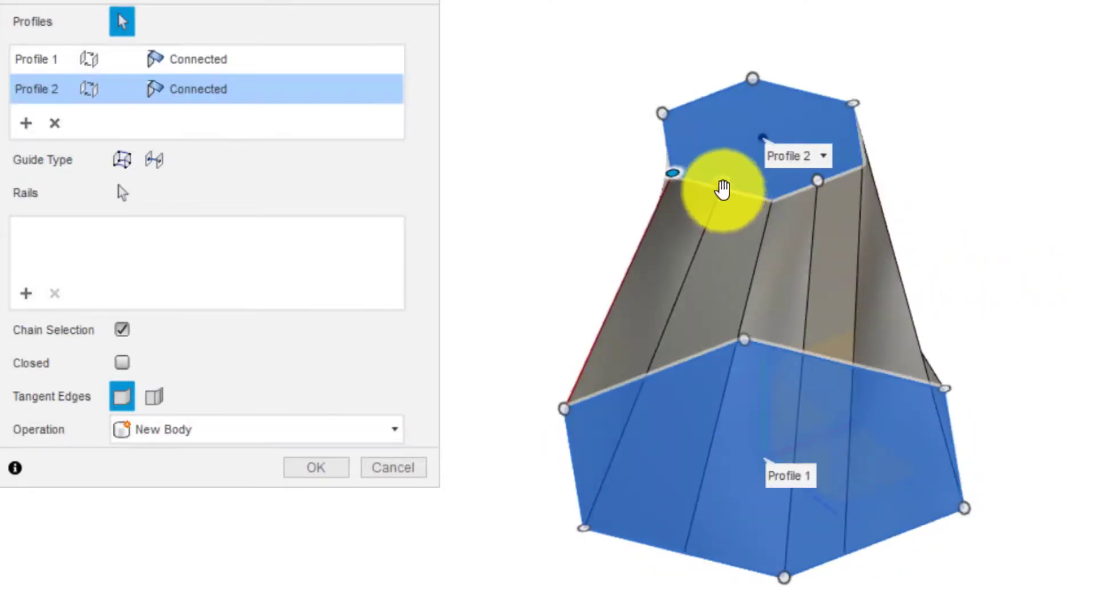
left_click_drag(723, 190, 777, 228)
middle_click_drag(1015, 281, 915, 287, "shift")
left_click_drag(738, 211, 784, 233)
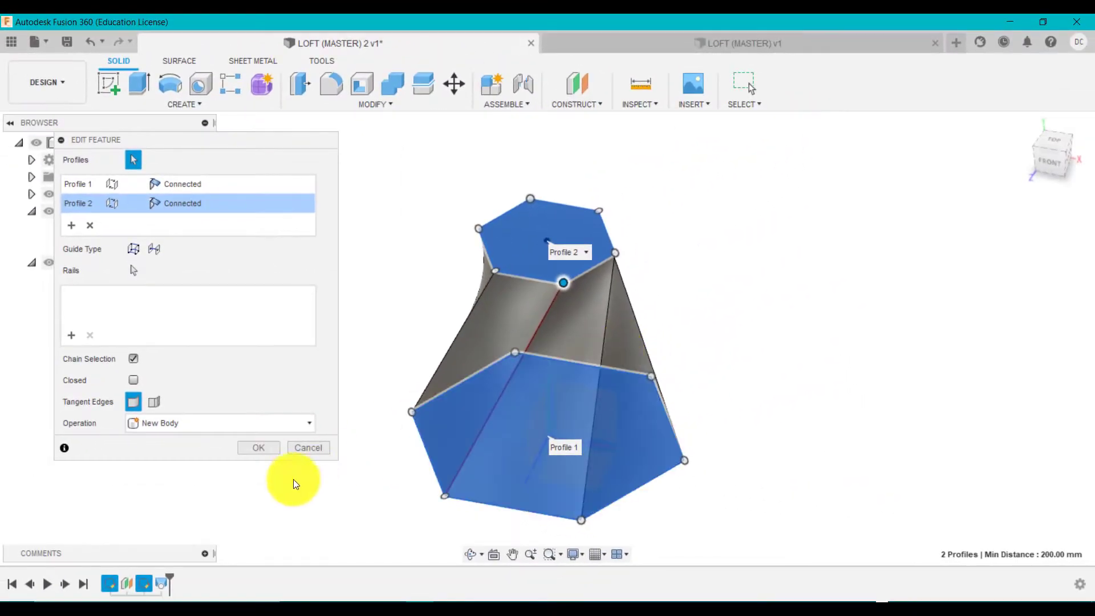
left_click(259, 447)
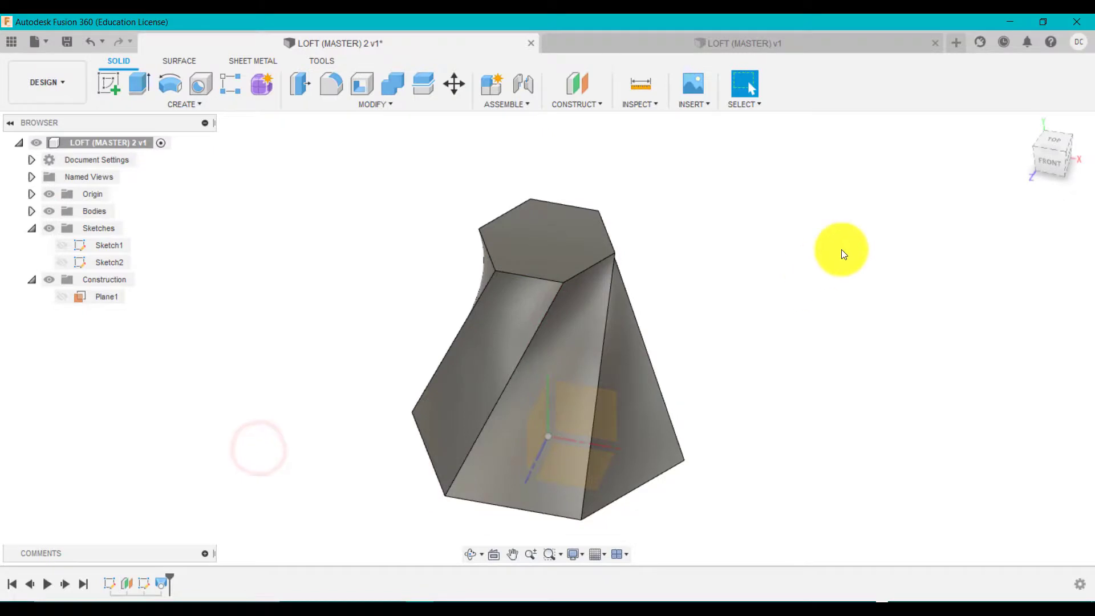
Step: Check the twist from Top and Home, re-confirm the loft unchanged, and start the Shell command
left_click(1057, 143)
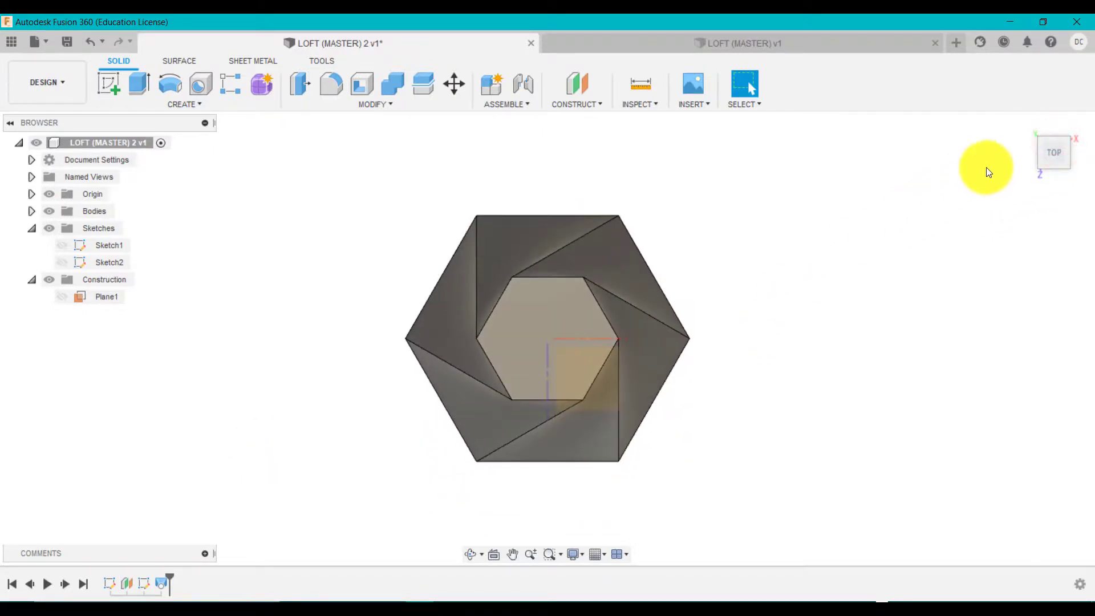
left_click(1022, 128)
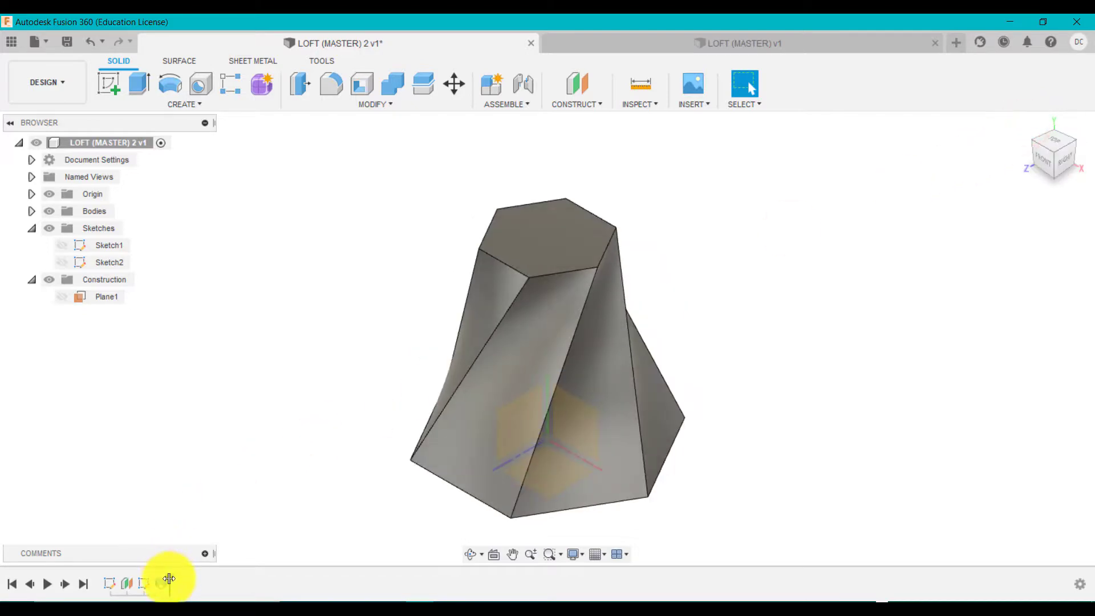
right_click(163, 584)
left_click(203, 455)
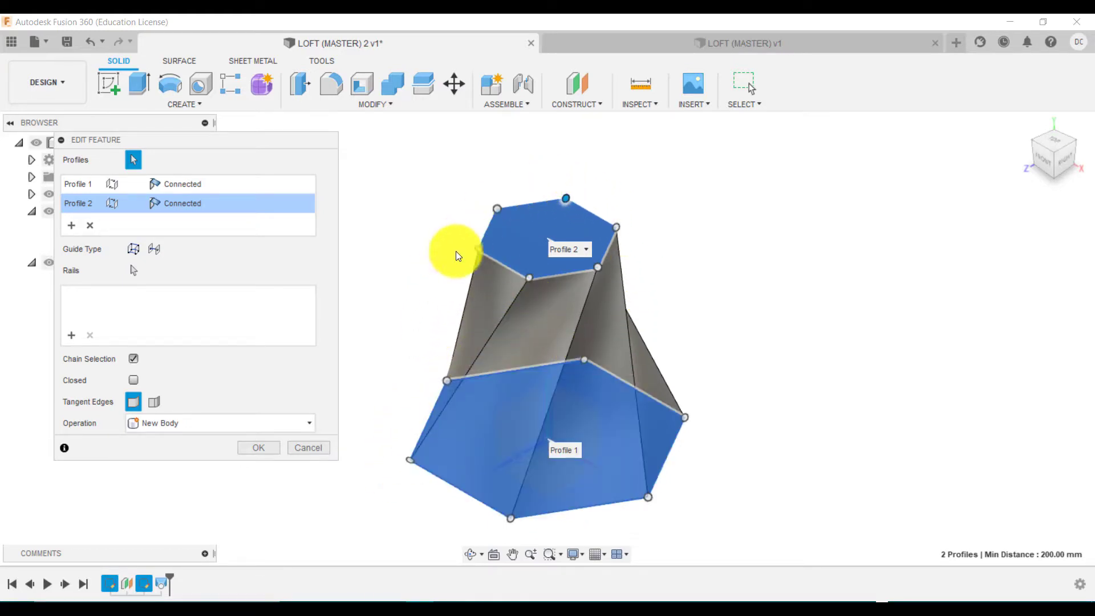
left_click(266, 450)
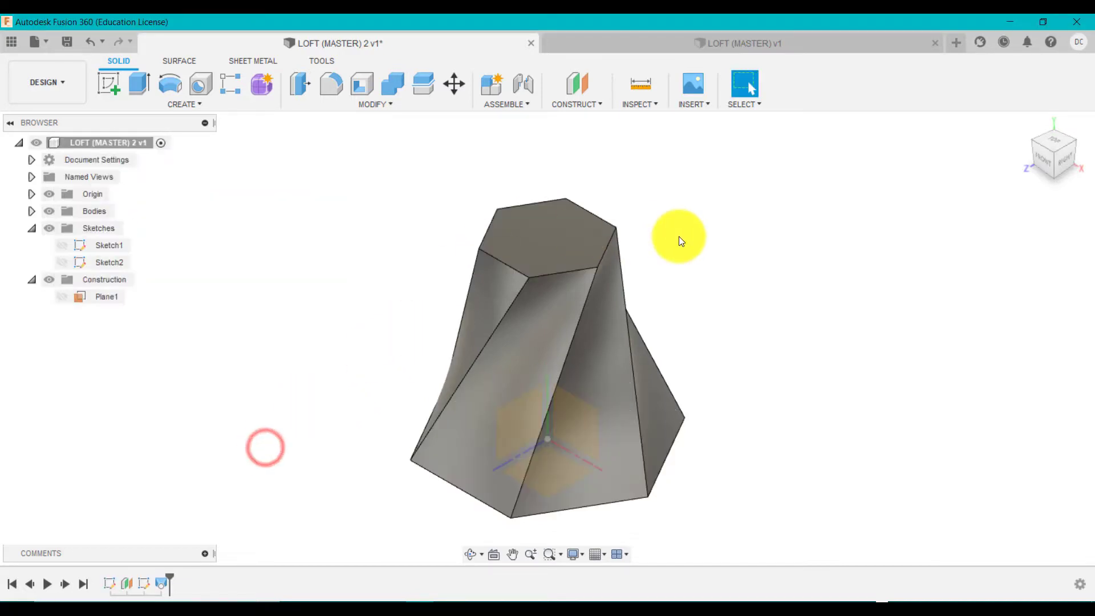
left_click(365, 86)
Step: Remove the top hexagonal face with a 3 mm inside thickness, then orbit to look inside
left_click(553, 239)
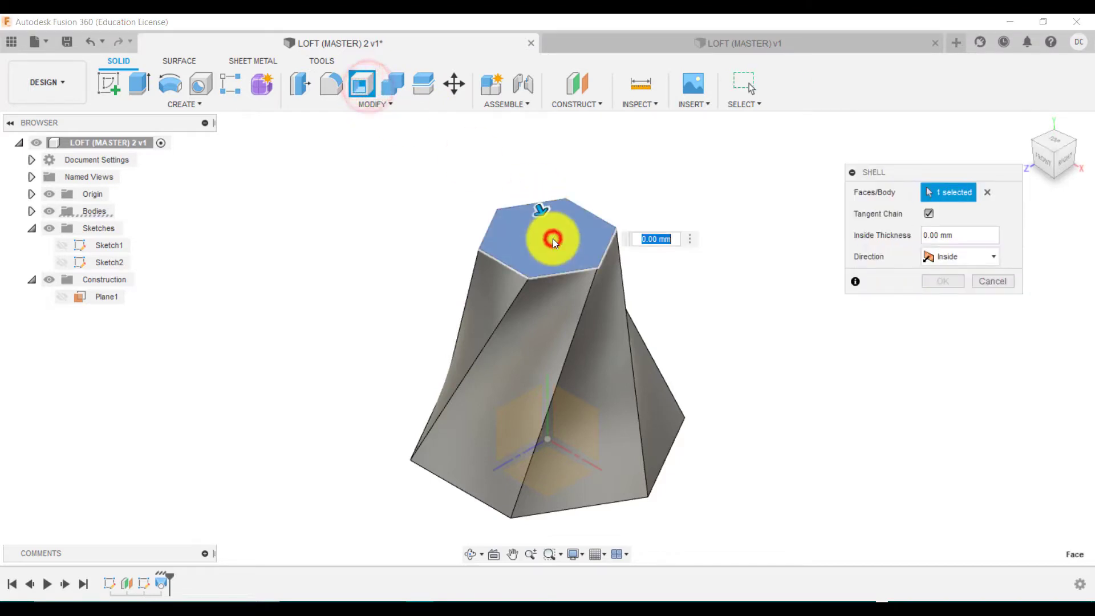
type("3")
key("Return")
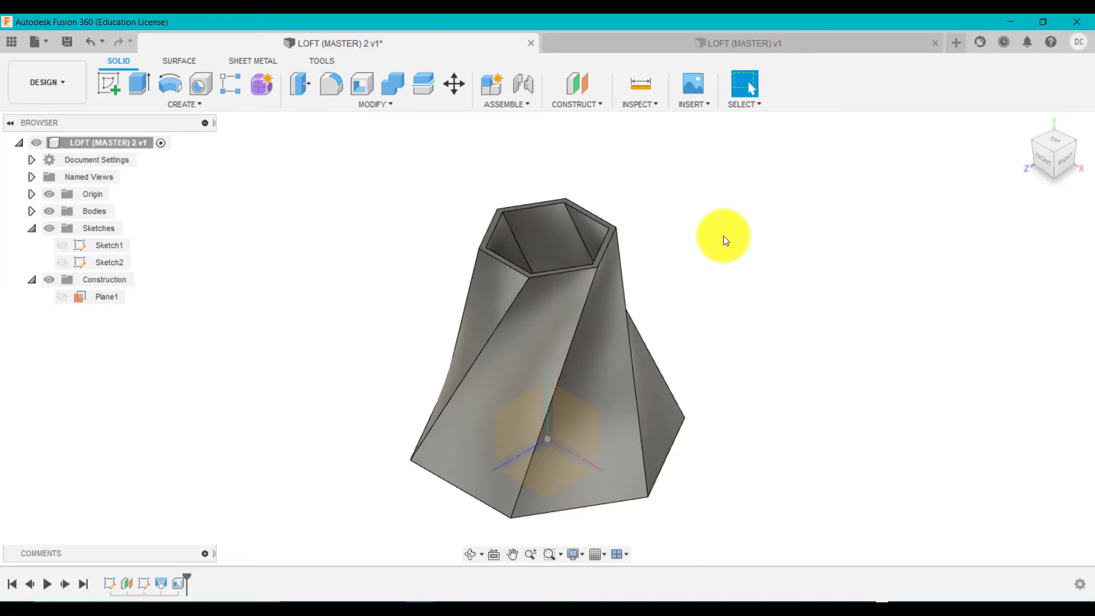
middle_click_drag(724, 237, 701, 284, "shift")
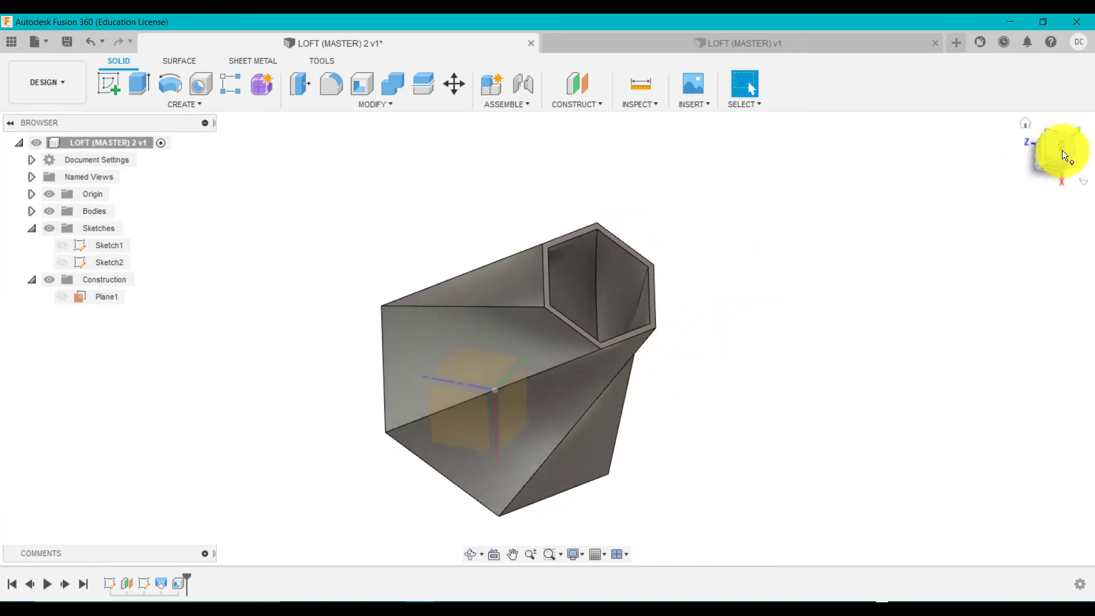
left_click(1023, 126)
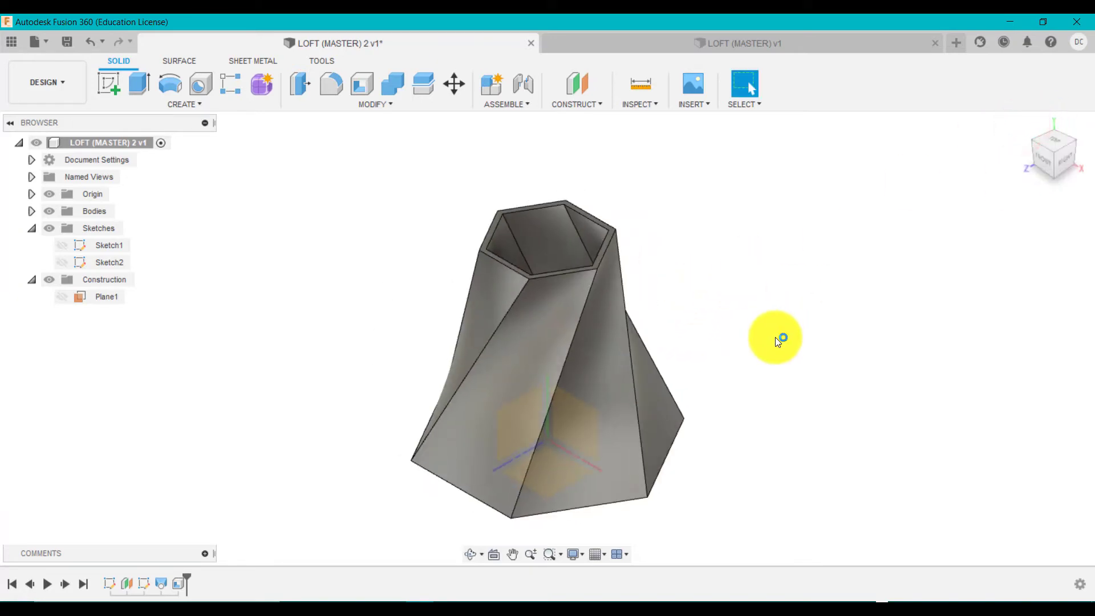